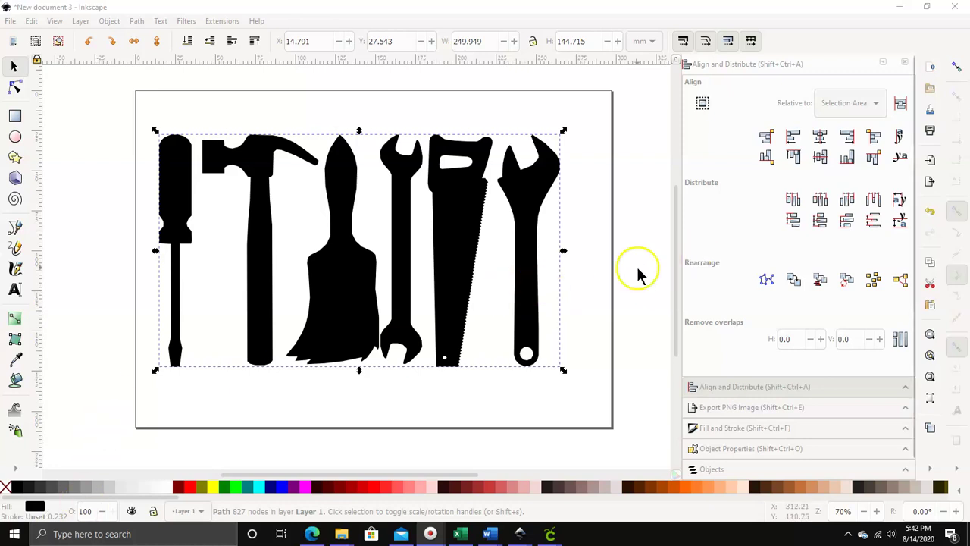
Step: Move the tools silhouette up and toward the page's horizontal center, to about X 23.9, Y 23.0 mm
left_click(396, 268)
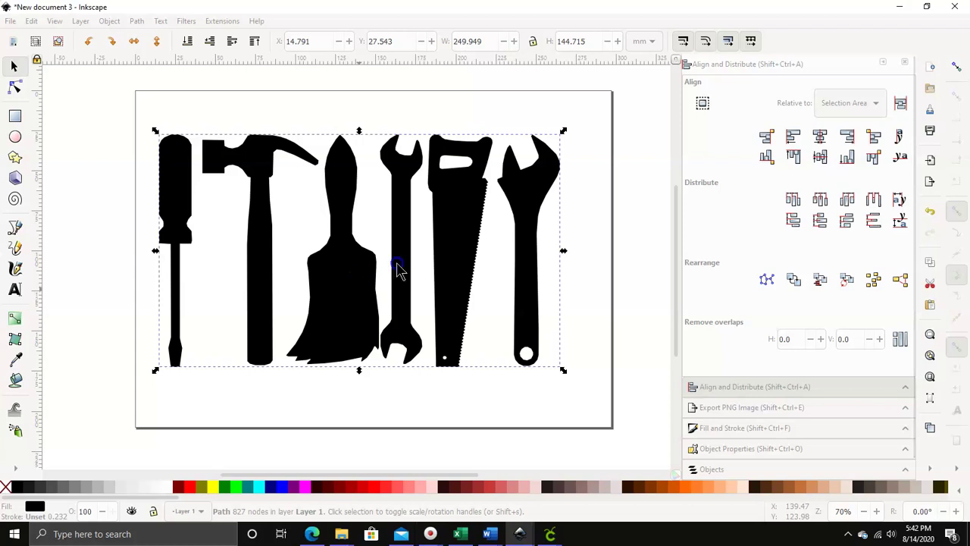
left_click_drag(413, 273, 372, 269)
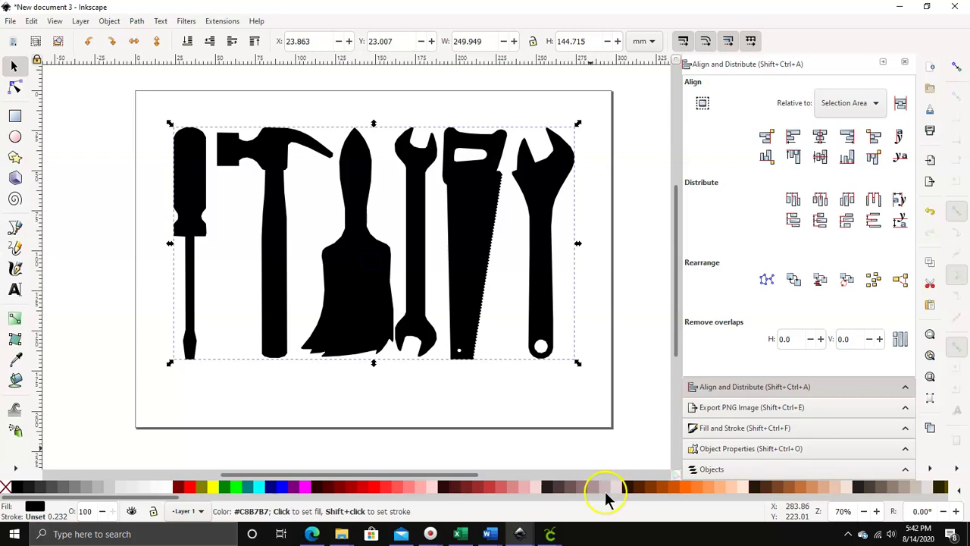
Step: Examine the finished split-tools logo in New document 1, and return to New document 3
left_click(519, 533)
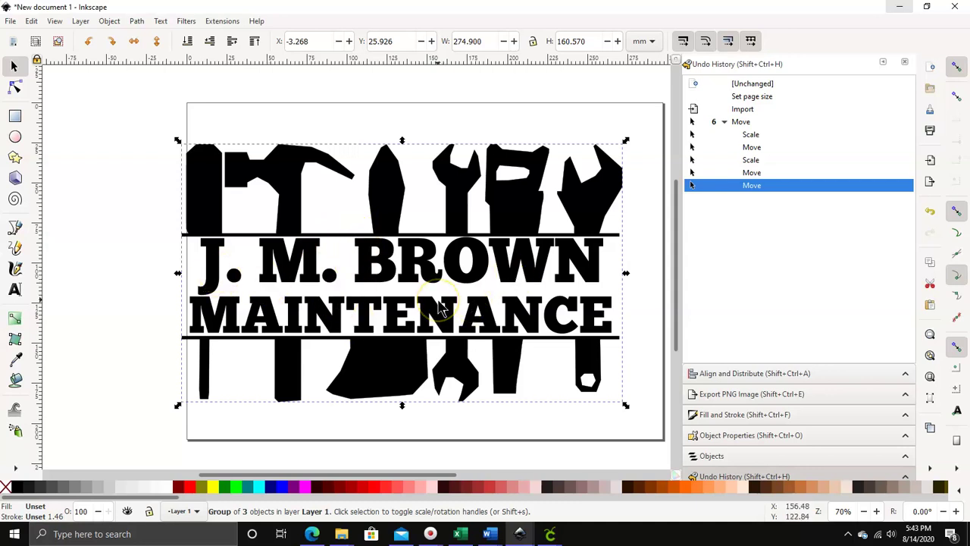
mouse_move(528, 528)
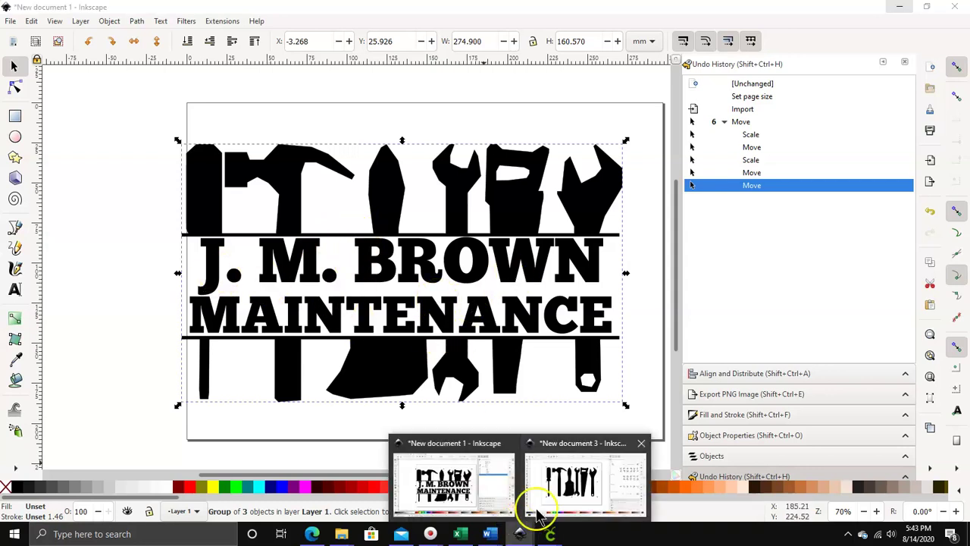
left_click(580, 473)
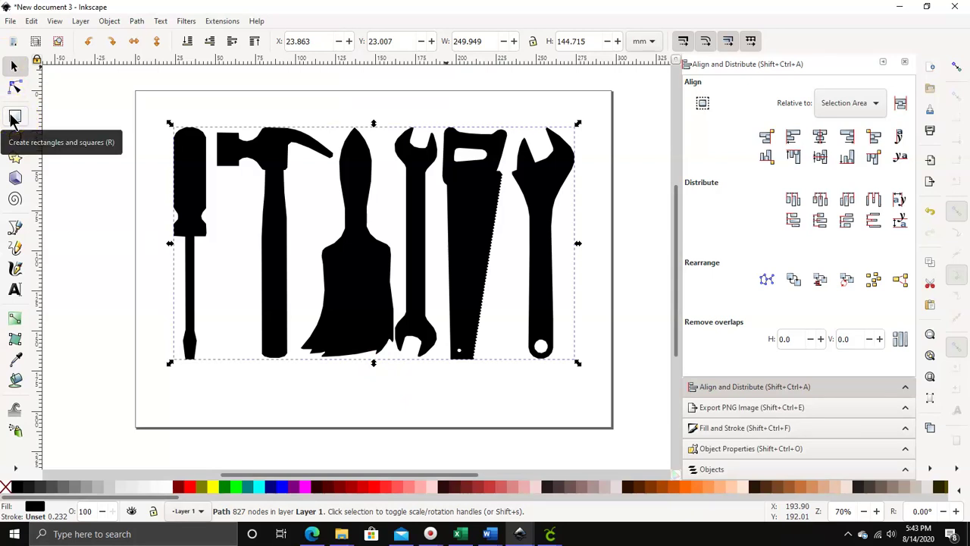
Step: Draw a rectangle about 251 × 59 mm across the middle of the tools and shift it up to about Y 78.6 mm
left_click(13, 118)
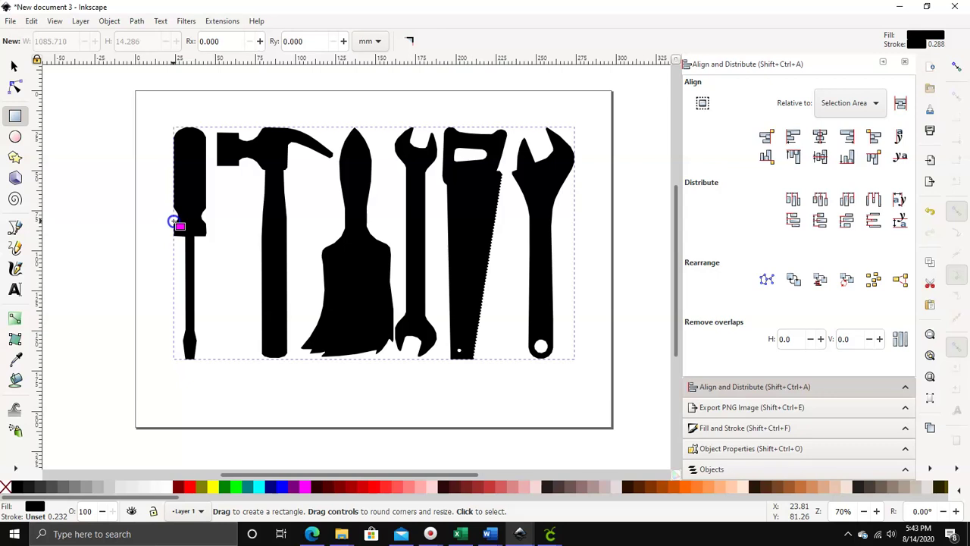
left_click_drag(173, 221, 566, 304)
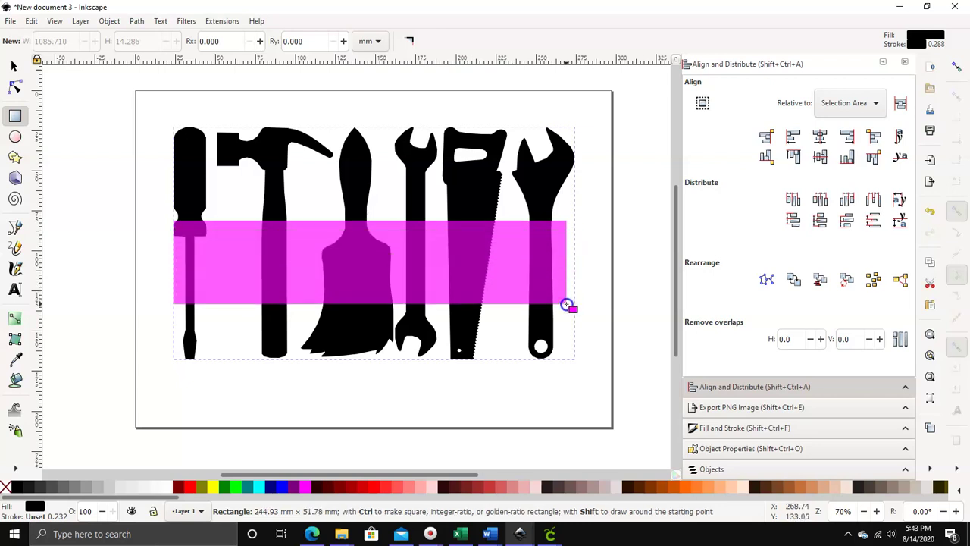
left_click_drag(567, 305, 577, 317)
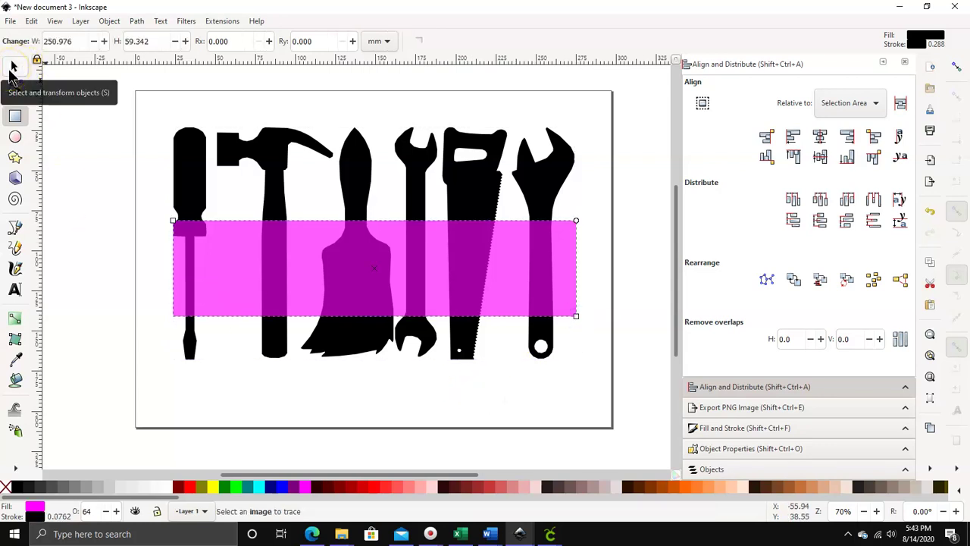
left_click(12, 67)
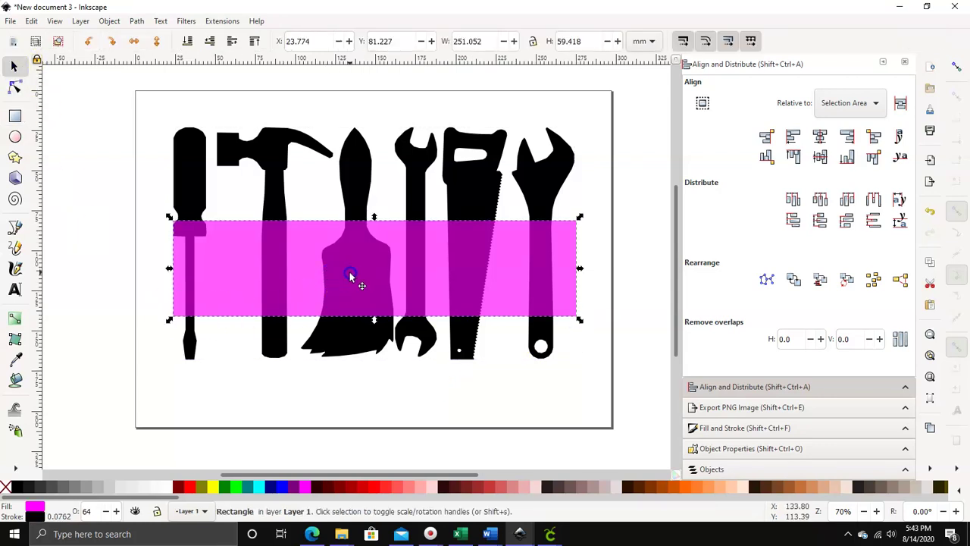
left_click_drag(350, 273, 353, 271)
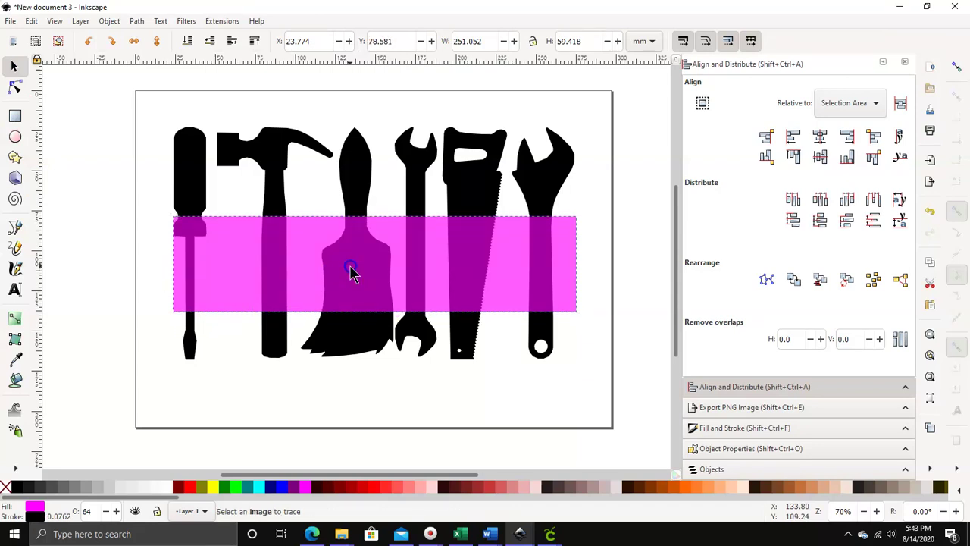
left_click_drag(350, 271, 350, 271)
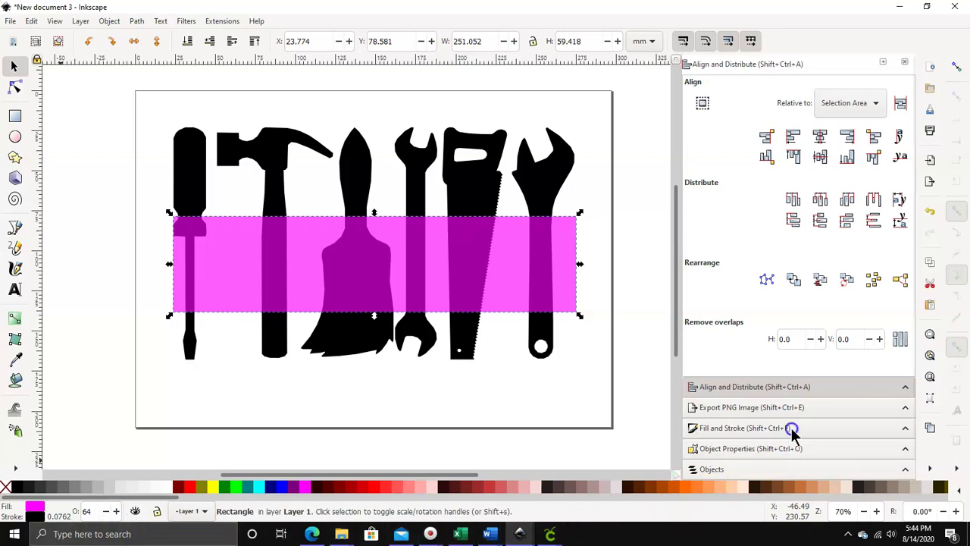
Step: Set the magenta rectangle's opacity to 100%
left_click(729, 431)
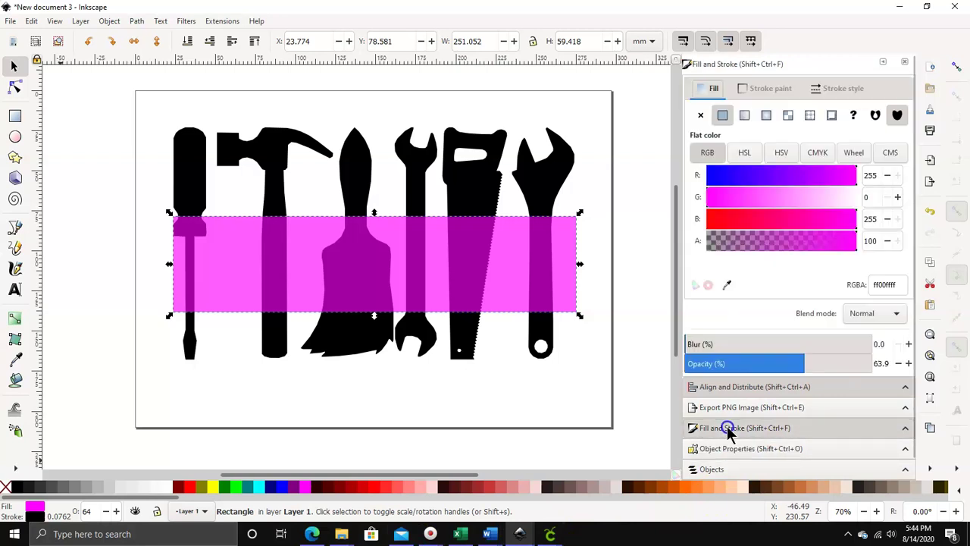
left_click(791, 151)
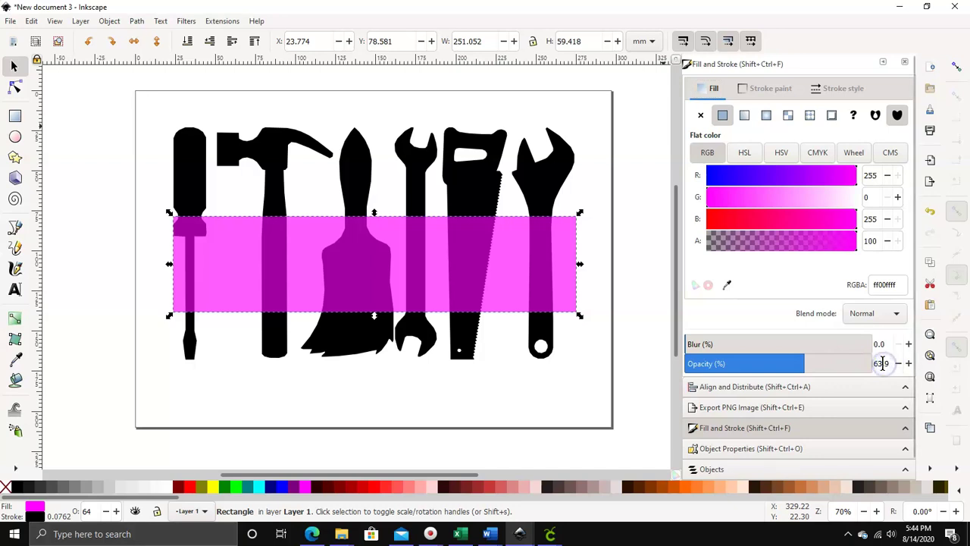
left_click(713, 428)
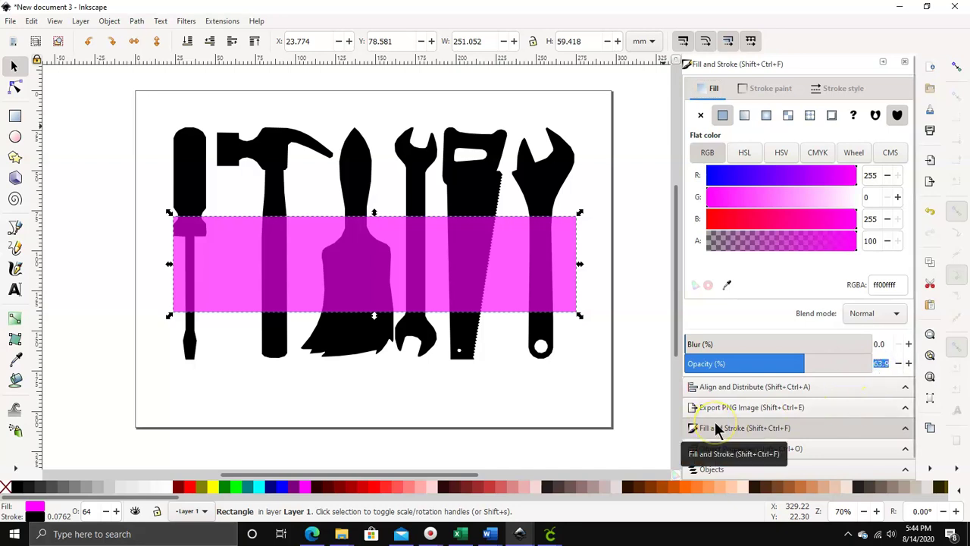
type("100")
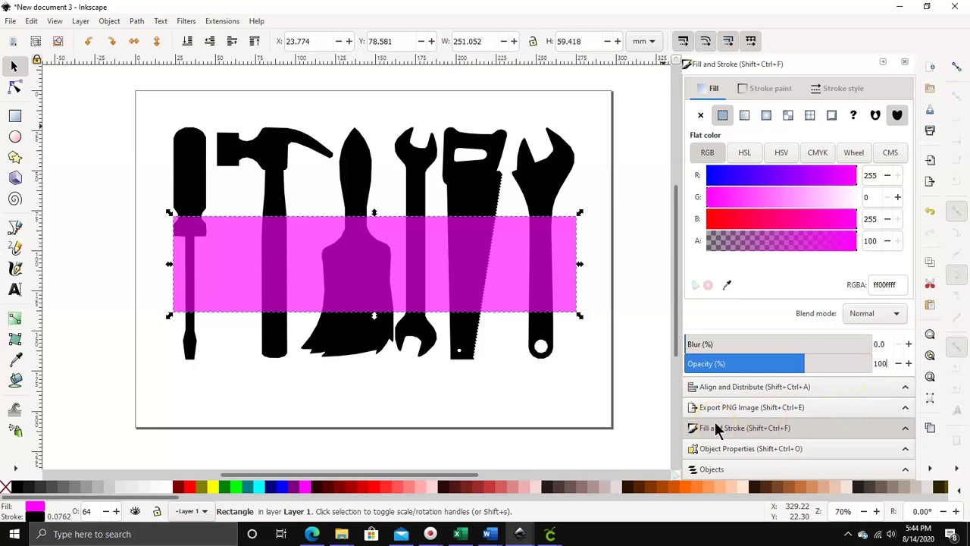
key("Return")
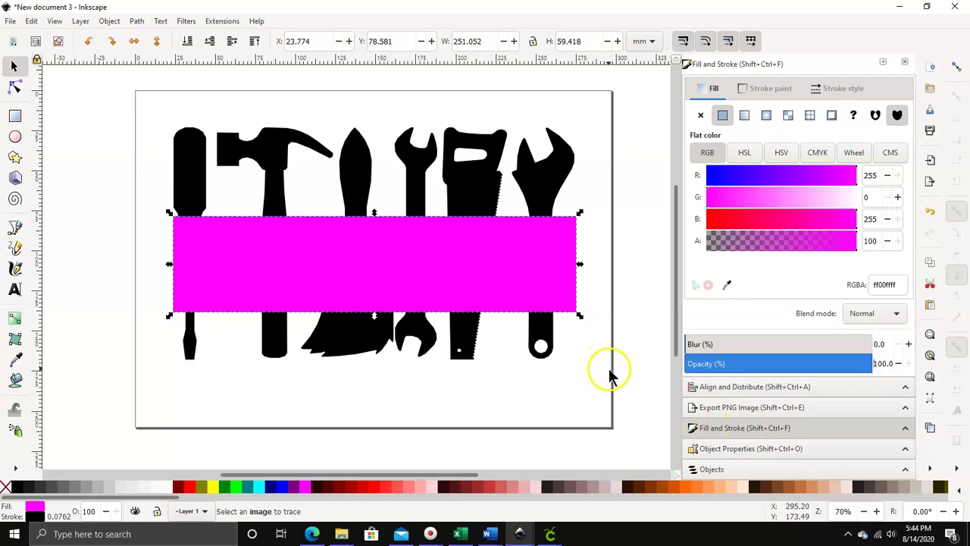
Step: Cut the rectangle out of the tools silhouette with the Difference operation
left_click(349, 148, "shift")
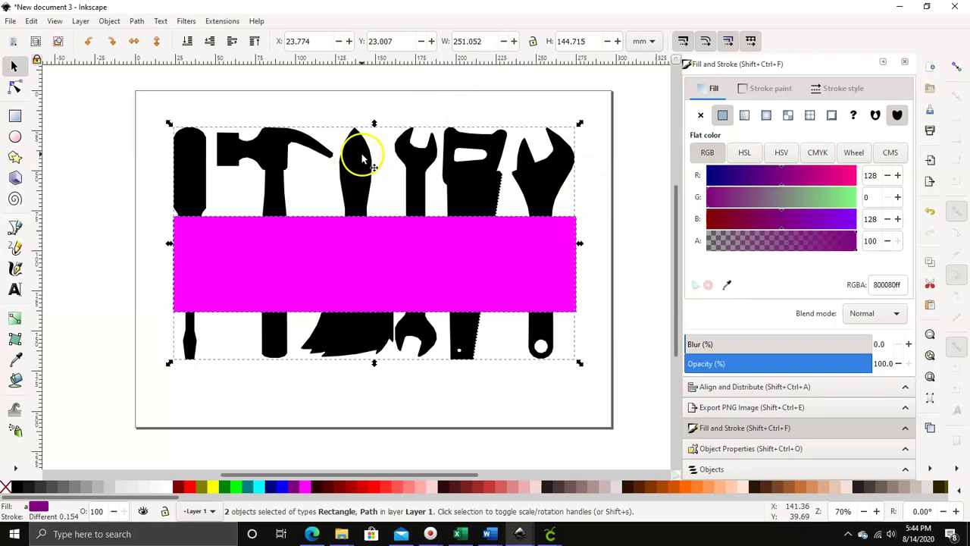
left_click(136, 21)
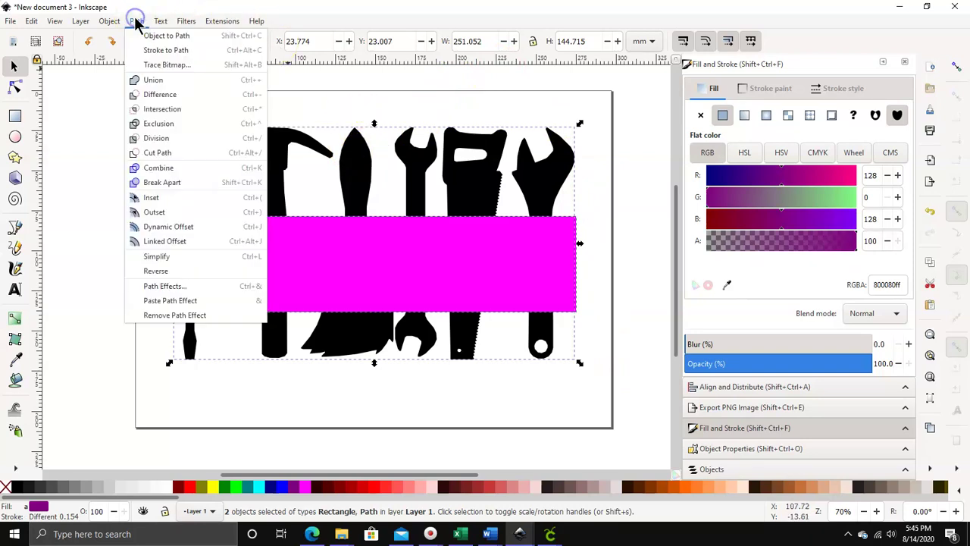
left_click(148, 92)
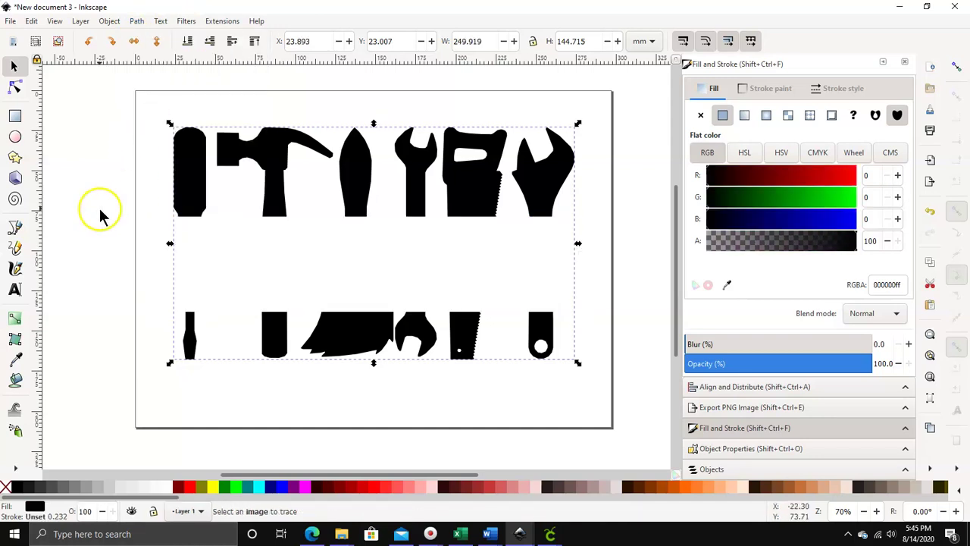
Step: Draw a thin rectangular bar about 250.6 × 4.2 mm along the cut edge of the upper tool pieces
left_click(13, 117)
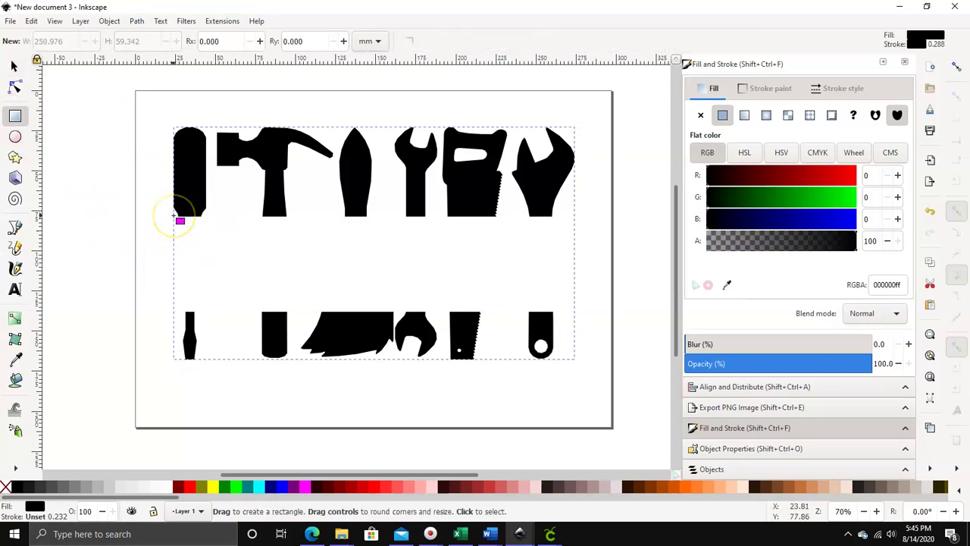
left_click_drag(174, 216, 575, 220)
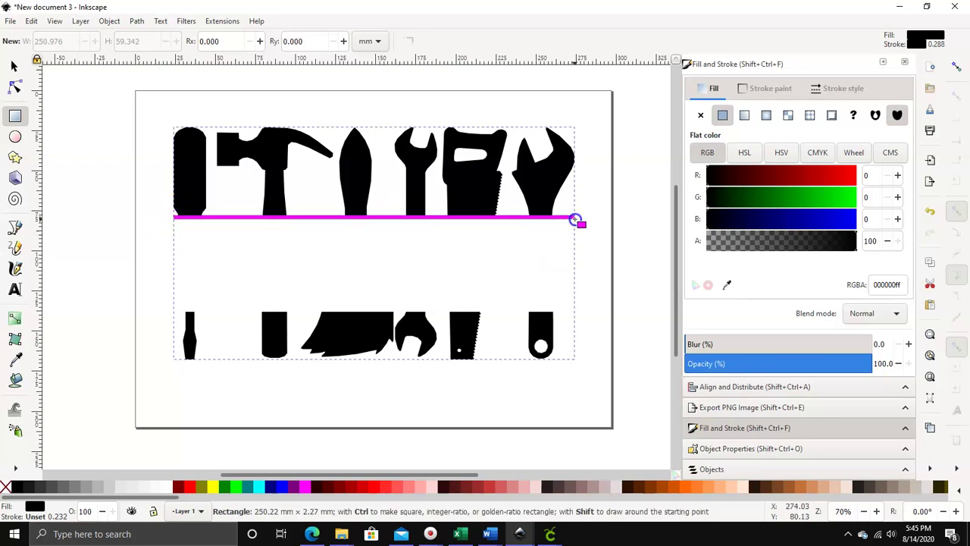
left_click_drag(575, 220, 576, 224)
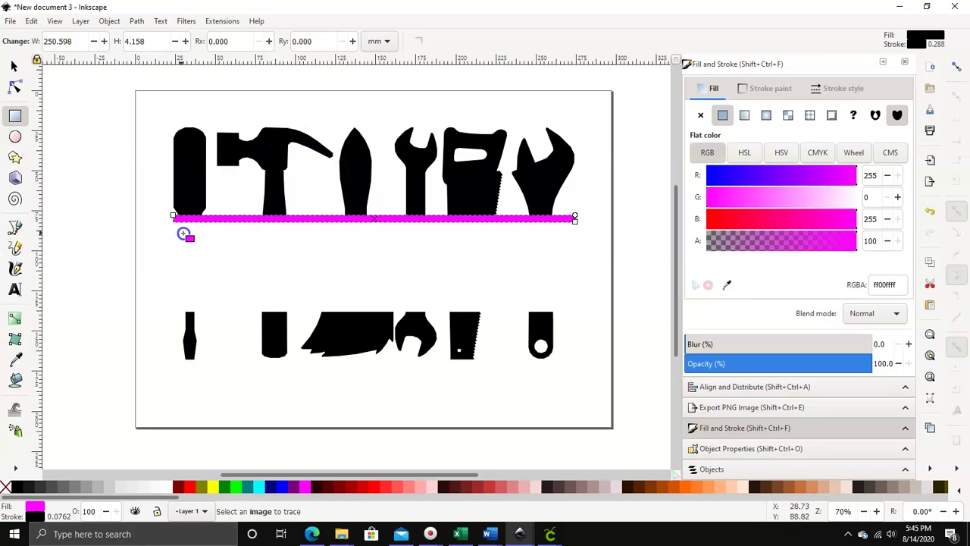
Step: Lower the thin bar to the bottom of the stack, behind the tools
left_click(14, 66)
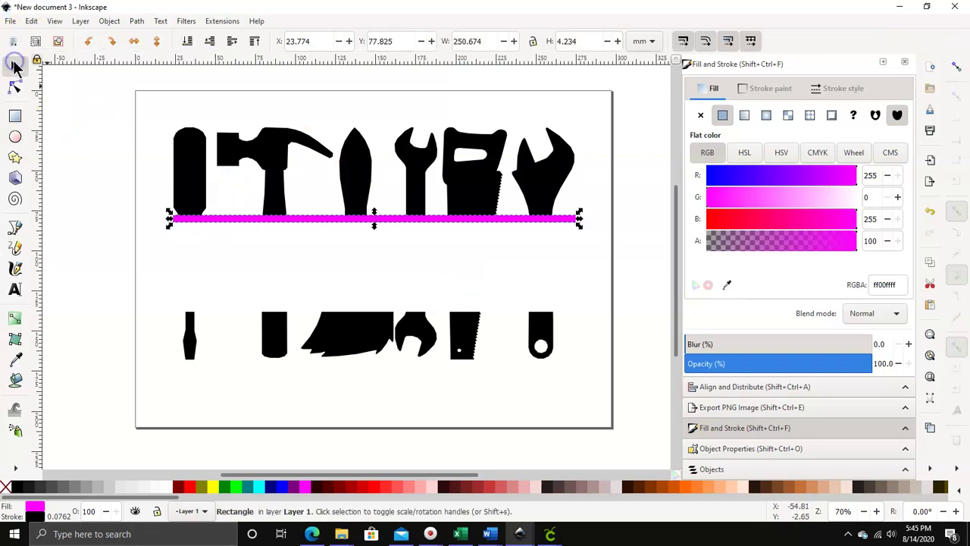
left_click(110, 21)
left_click(125, 271)
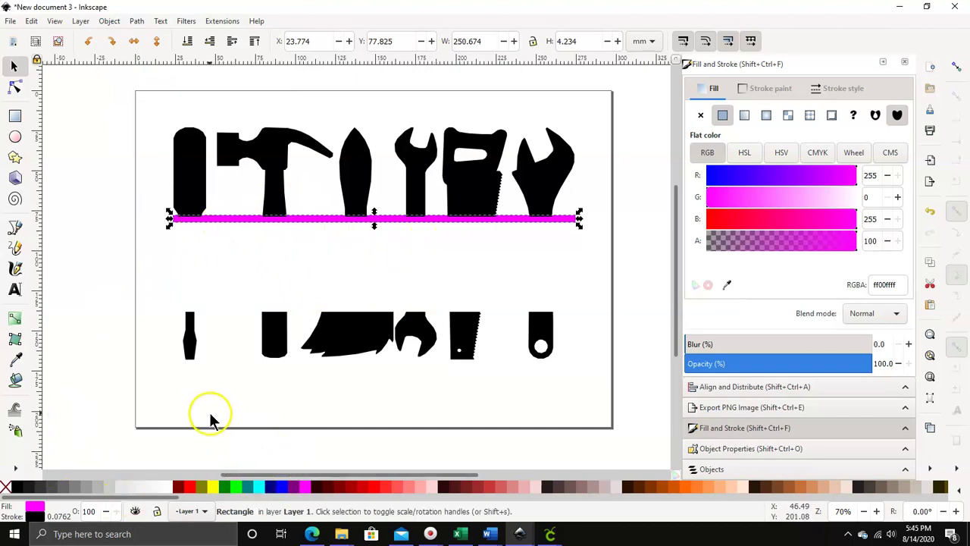
Step: Move the bar up to about Y 77.1 mm so it overlaps the cut ends of the upper tool pieces
key("plus")
key("plus")
key("plus")
key("plus")
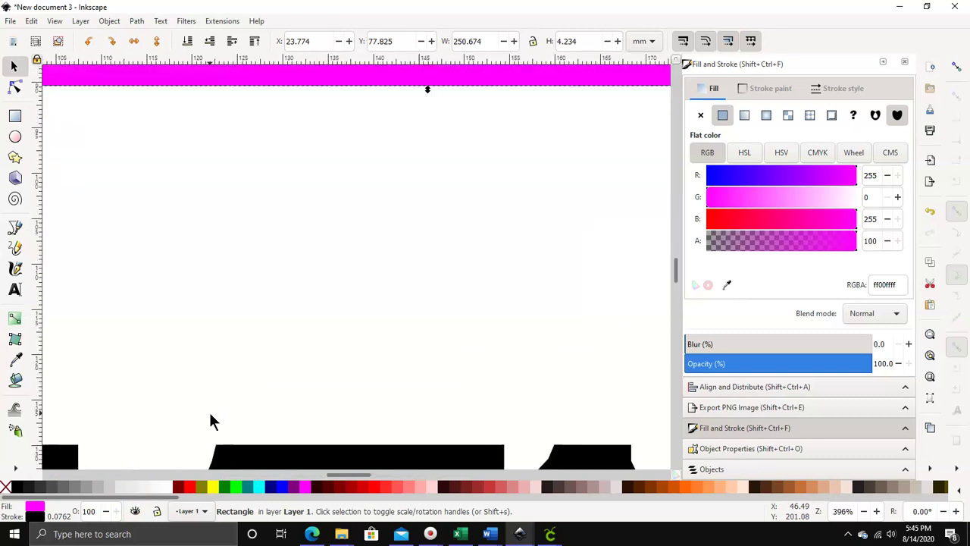
key("plus")
scroll(213, 446, "up", 5)
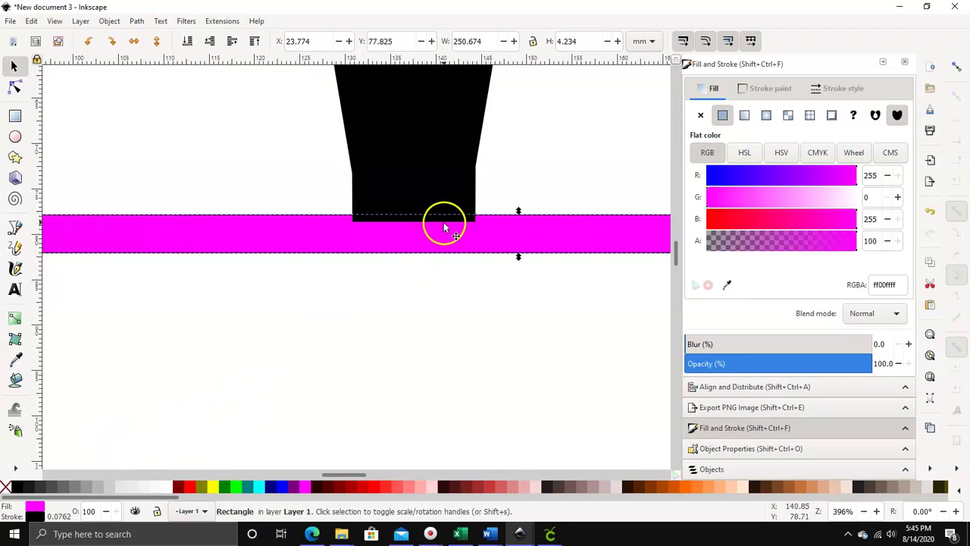
left_click_drag(532, 238, 532, 233)
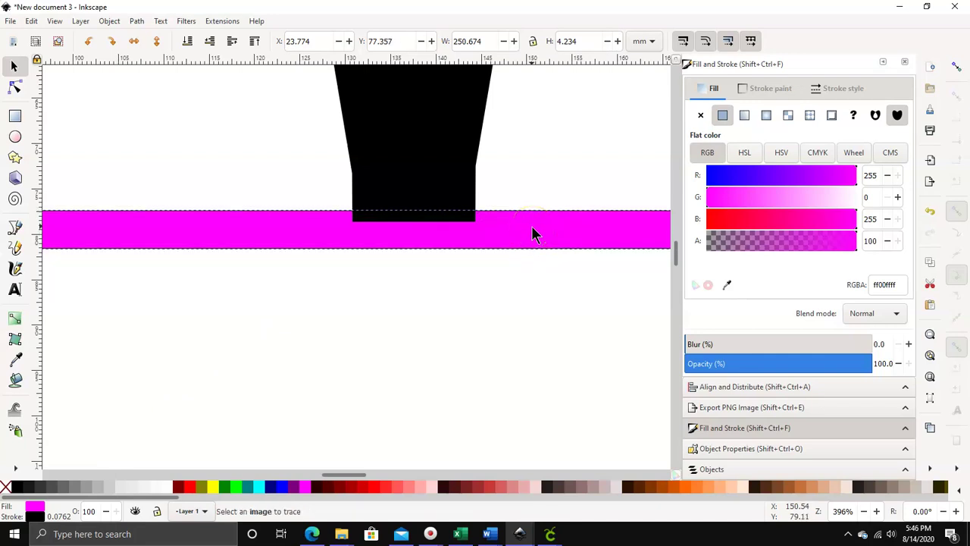
left_click_drag(531, 234, 518, 234)
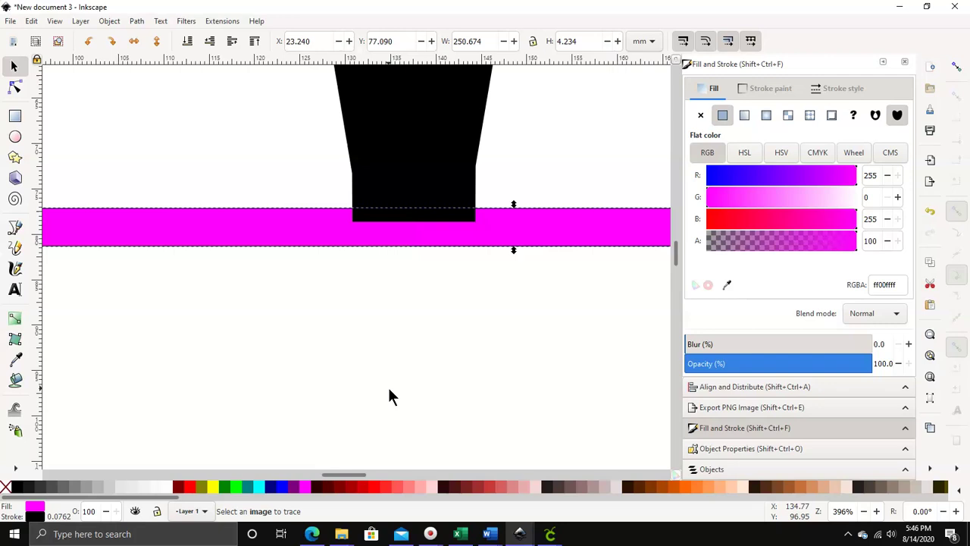
Step: Duplicate the bar onto the cut edge of the lower tool pieces at about Y 135.4 mm and lower the copy to the bottom
key("minus")
key("minus")
key("minus")
key("minus")
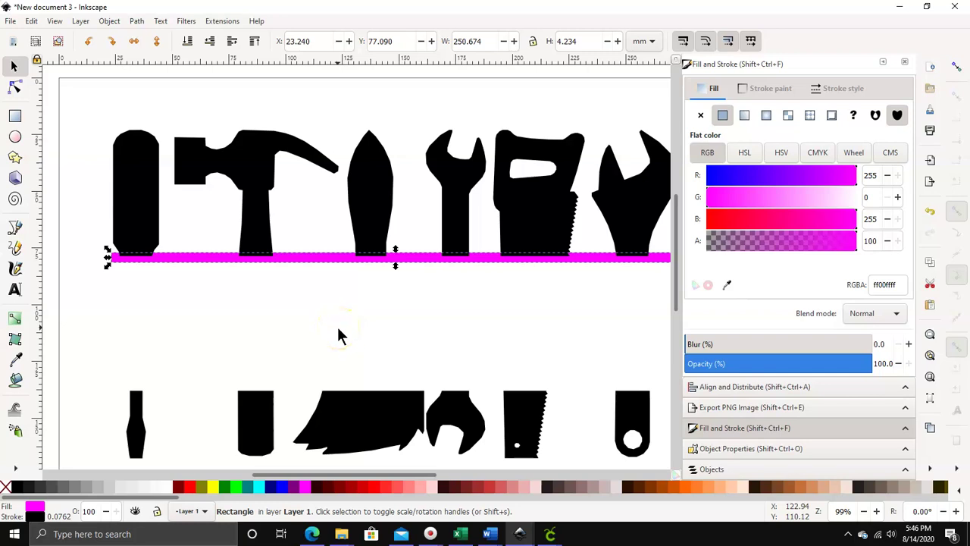
key("ctrl")
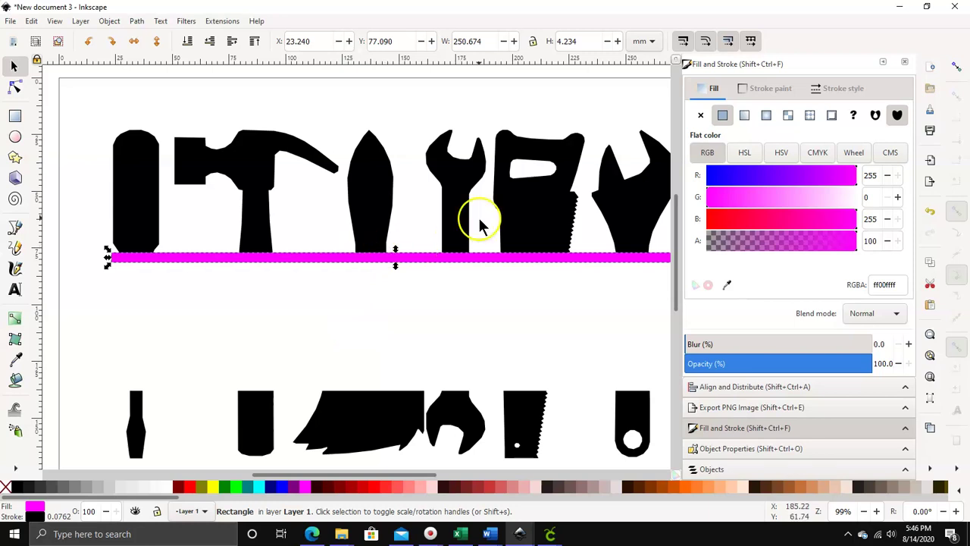
left_click_drag(426, 259, 400, 400)
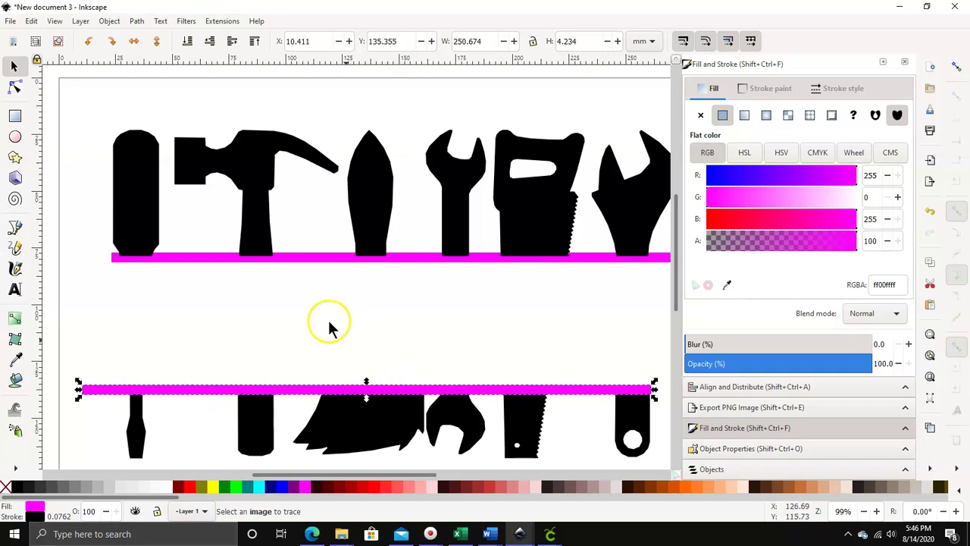
left_click(109, 21)
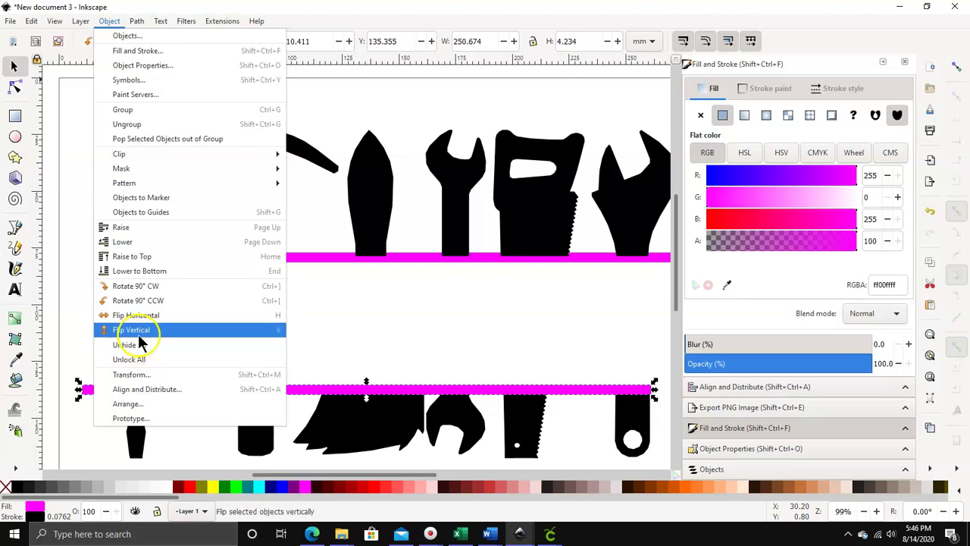
left_click(144, 271)
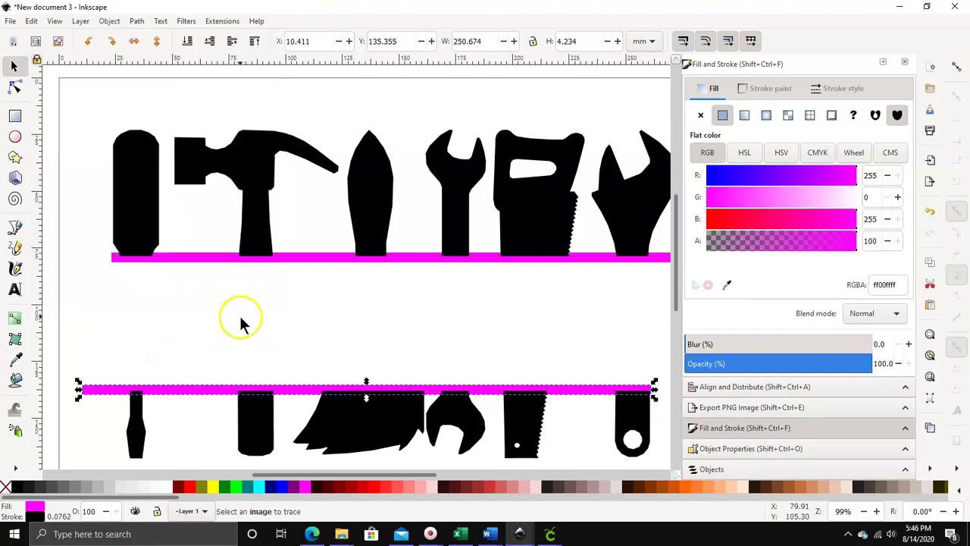
Step: Examine up close how both bars overlap the cut ends of the upper and lower tool pieces
key("plus")
key("plus")
key("plus")
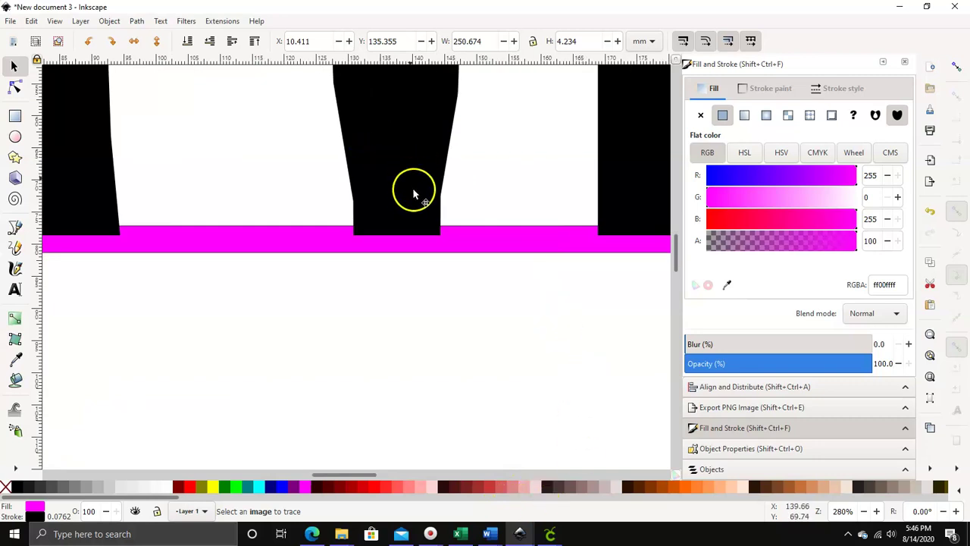
scroll(380, 292, "down", 1)
scroll(386, 280, "down", 1)
scroll(393, 272, "up", 2)
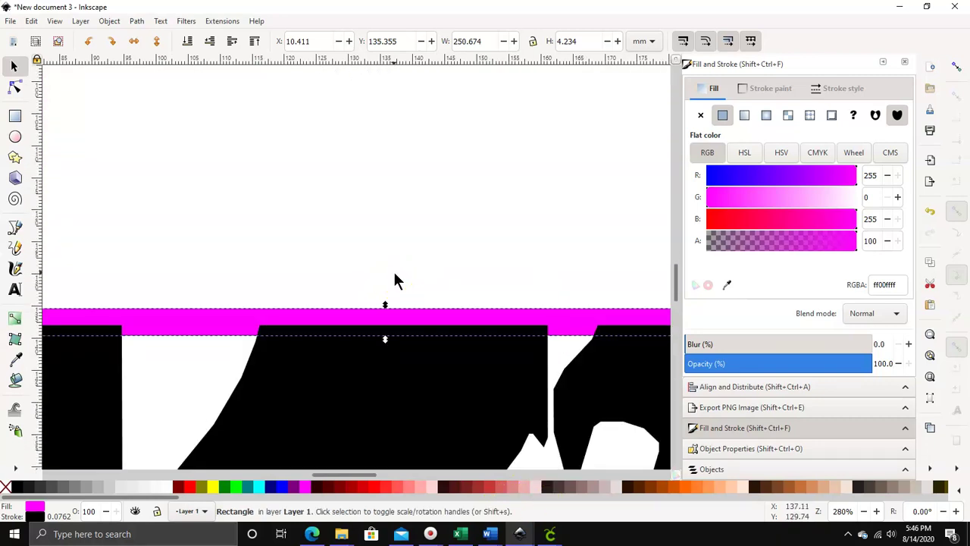
scroll(309, 279, "up", 8)
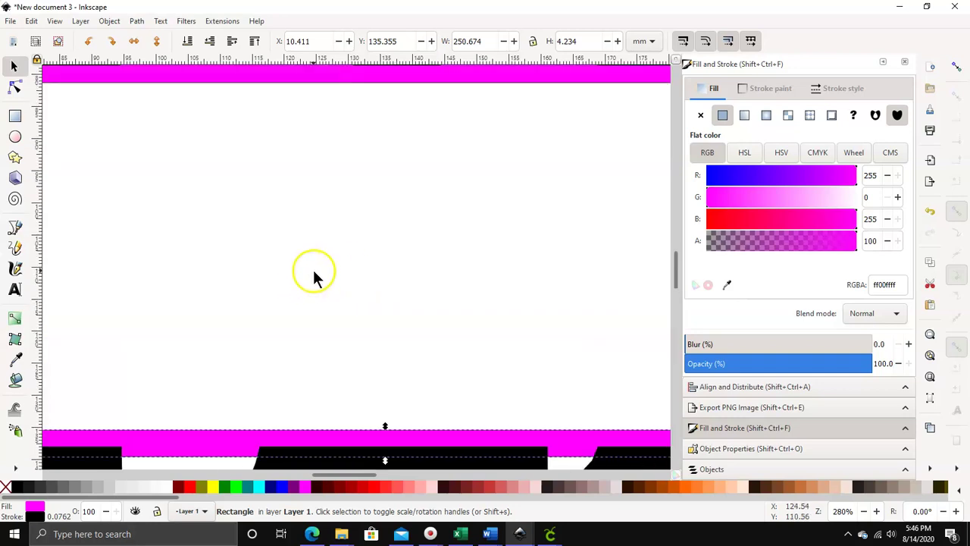
scroll(325, 272, "down", 6)
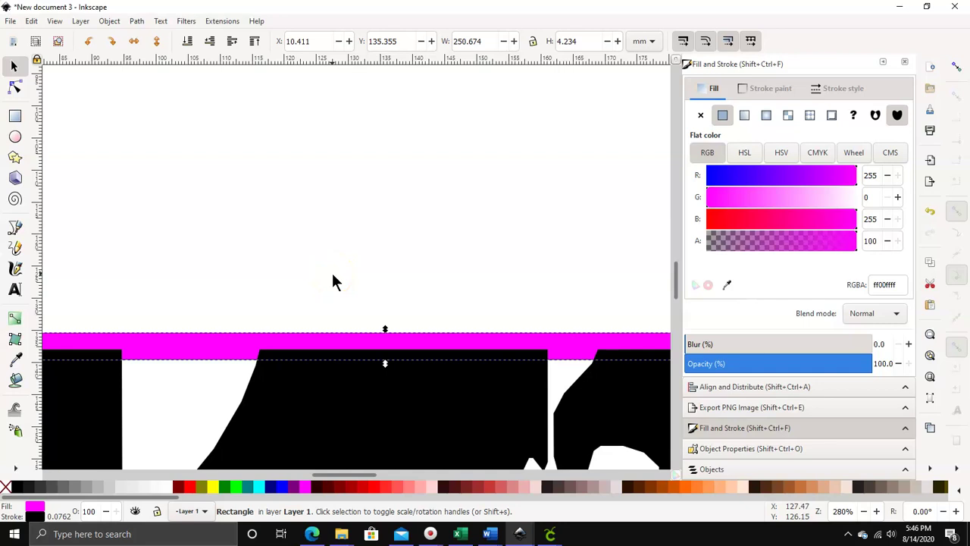
scroll(333, 282, "down", 4)
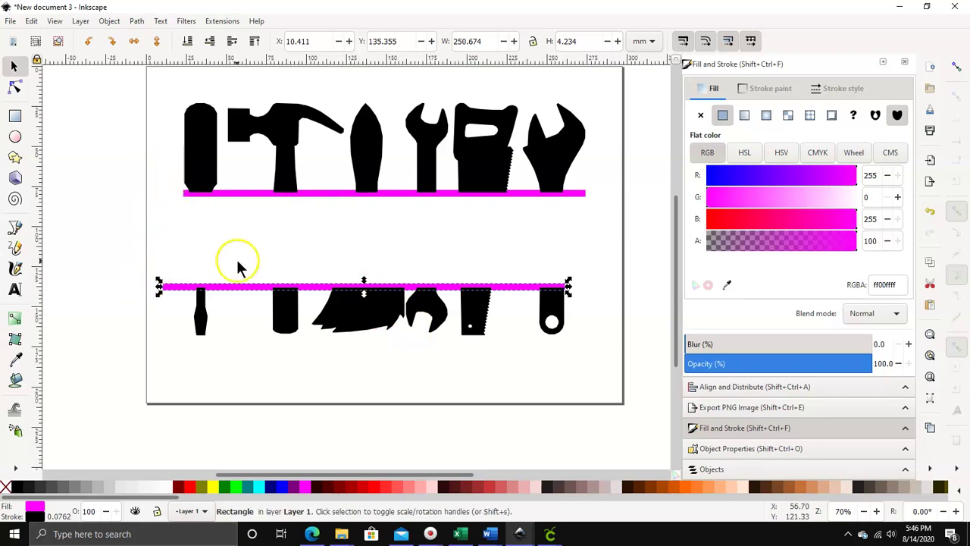
Step: Align the lower bar horizontally with the upper bar by setting its X position to 23.240 mm
left_click(252, 198)
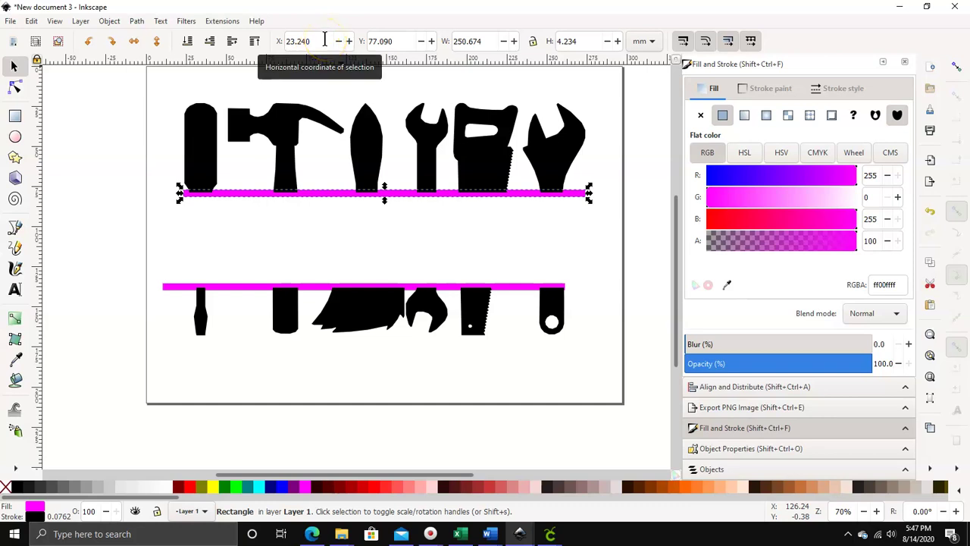
left_click(260, 291)
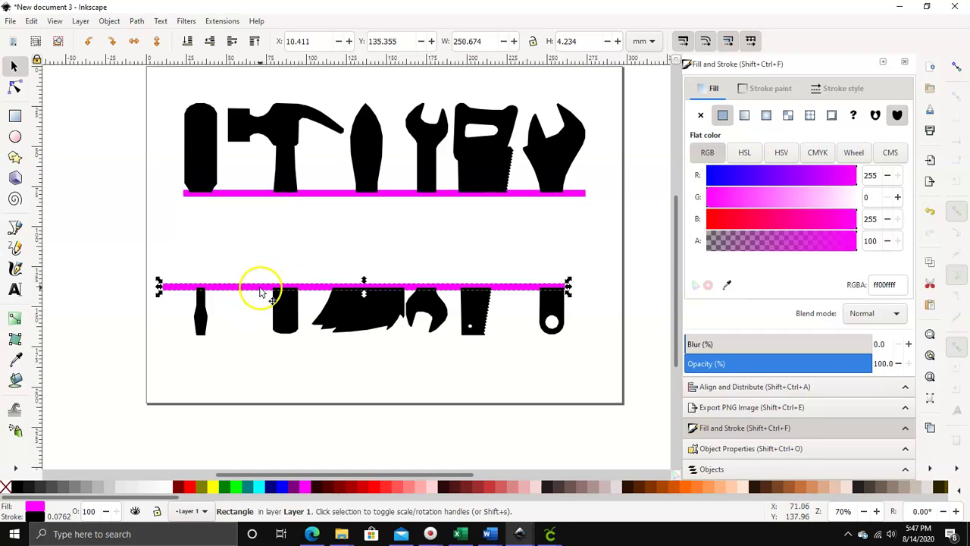
triple_click(312, 43)
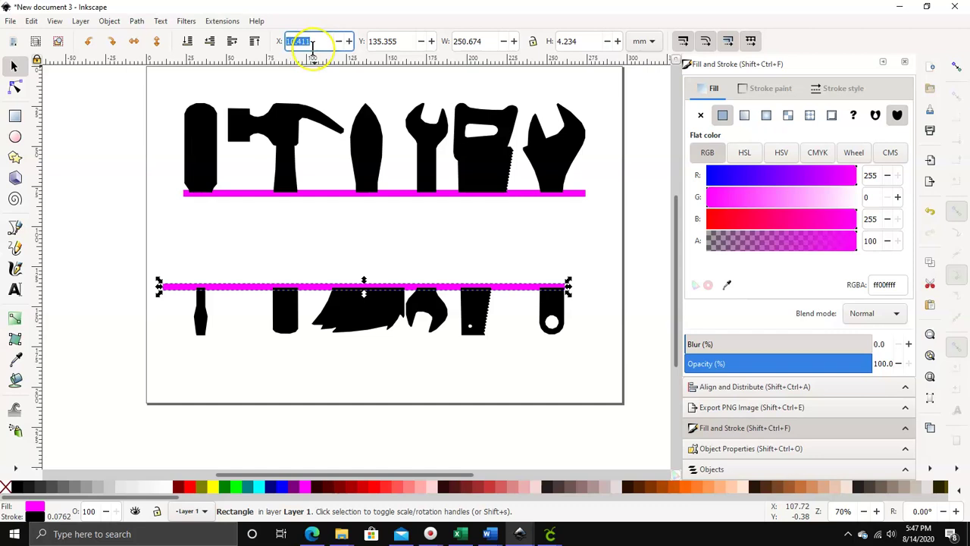
type("23.240")
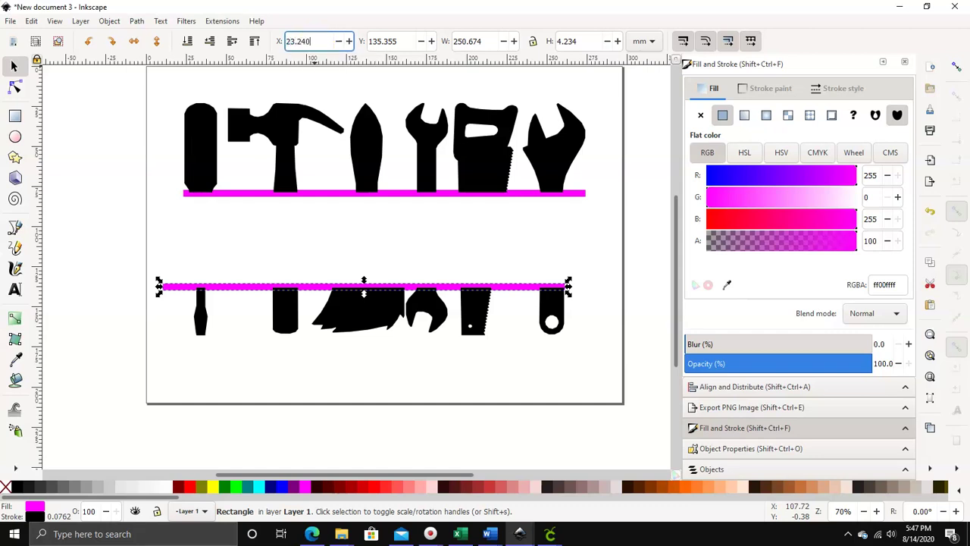
key("Return")
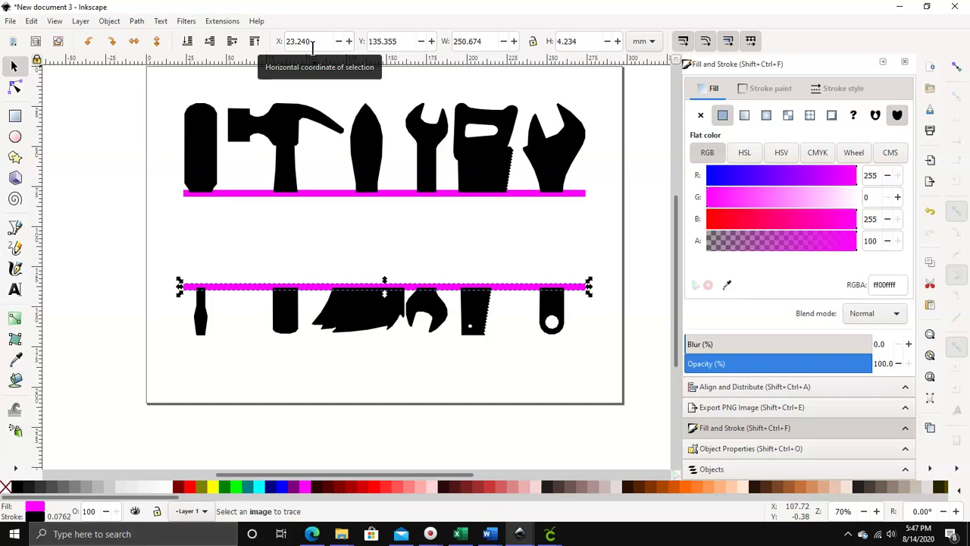
left_click(174, 251)
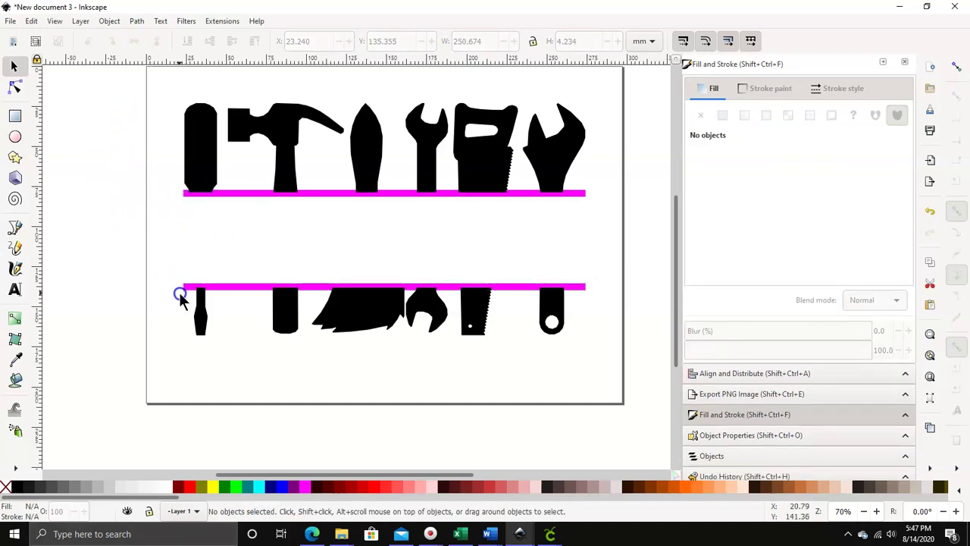
left_click(492, 197)
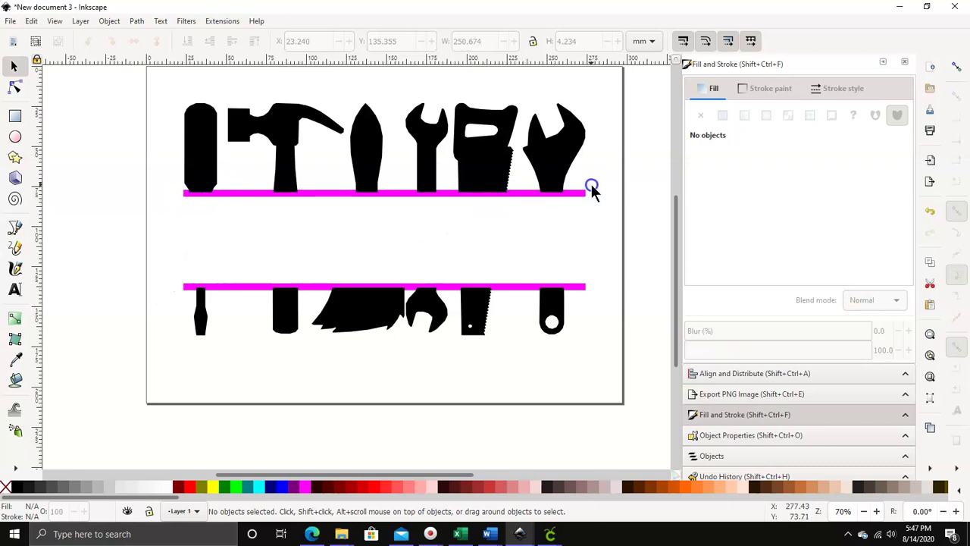
left_click(234, 245)
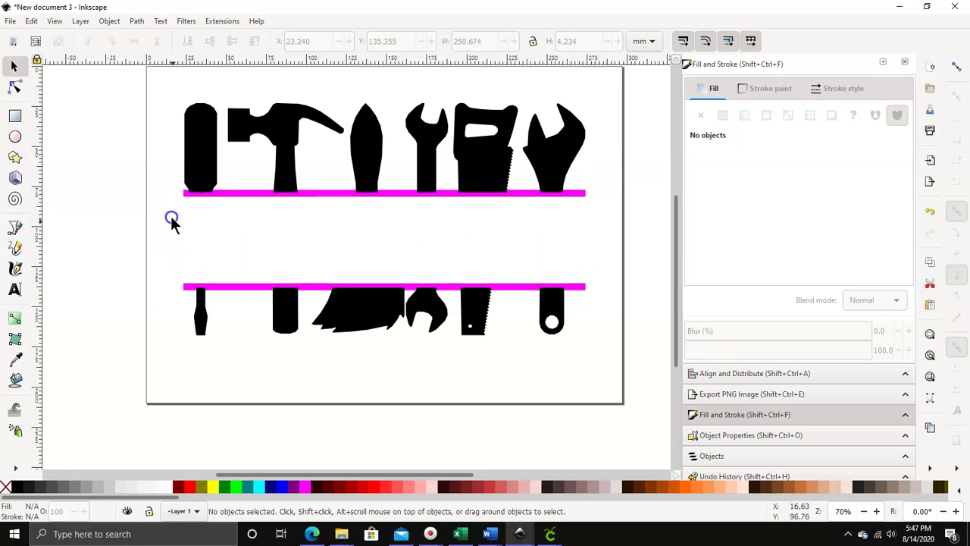
Step: Union the tool pieces and both bars into a single path and fill it black
mouse_move(149, 79)
left_mouse_down()
mouse_move(158, 271)
mouse_move(448, 390)
mouse_move(623, 400)
left_mouse_up()
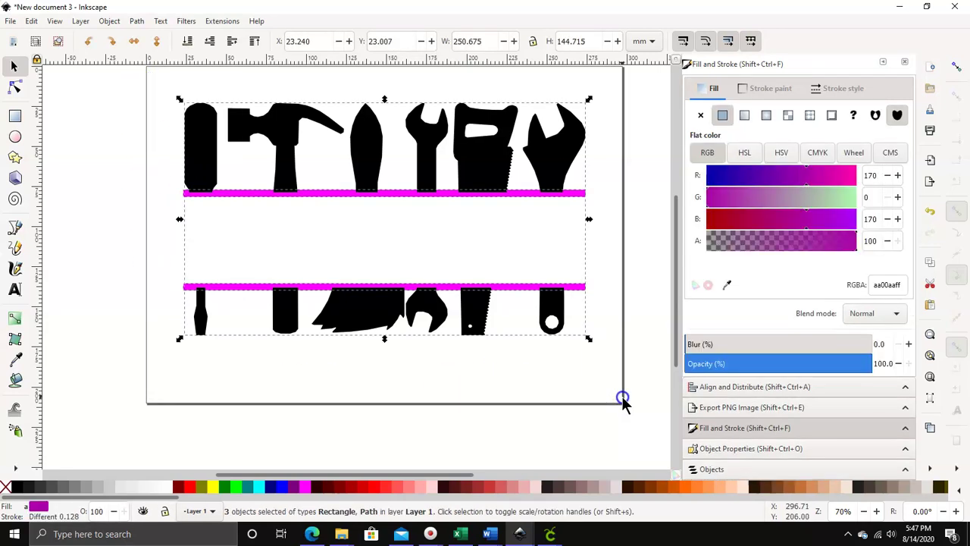
left_click(136, 21)
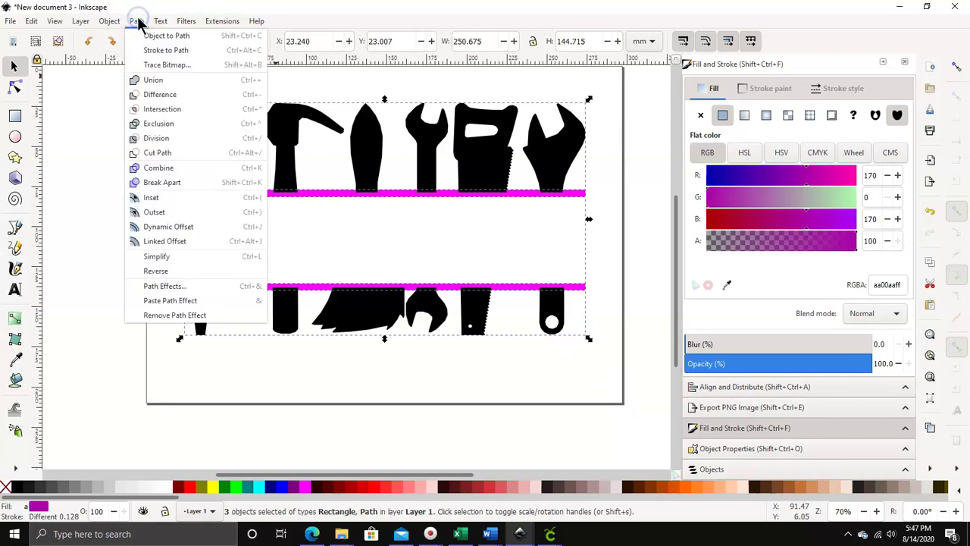
left_click(149, 81)
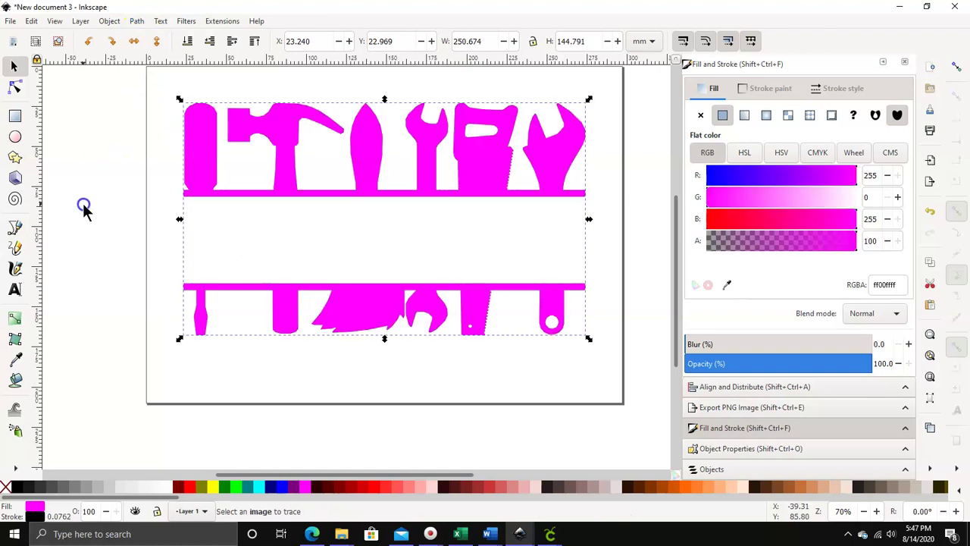
left_click(17, 487)
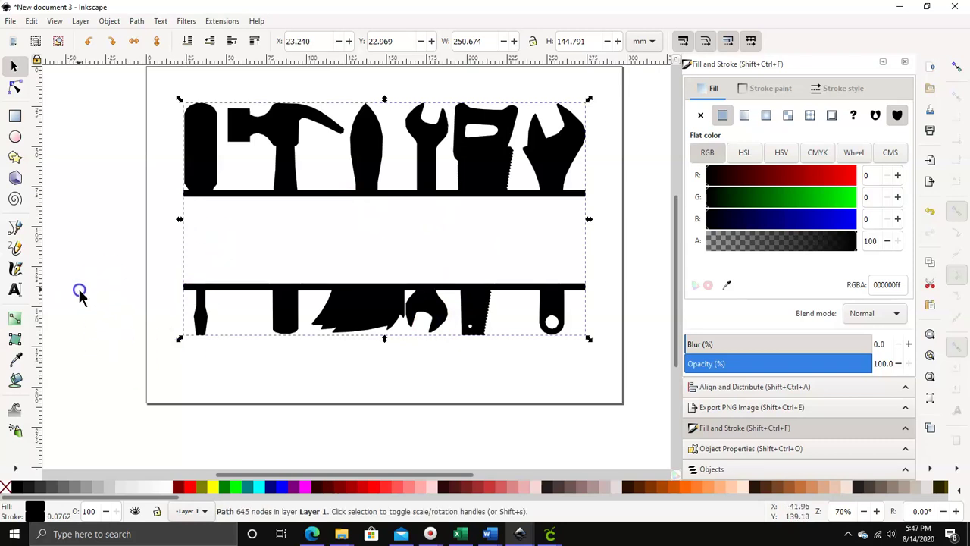
Step: Add the text MAINTENANCE in the ChunkFive Ex font in the gap between the two bars
left_click(16, 292)
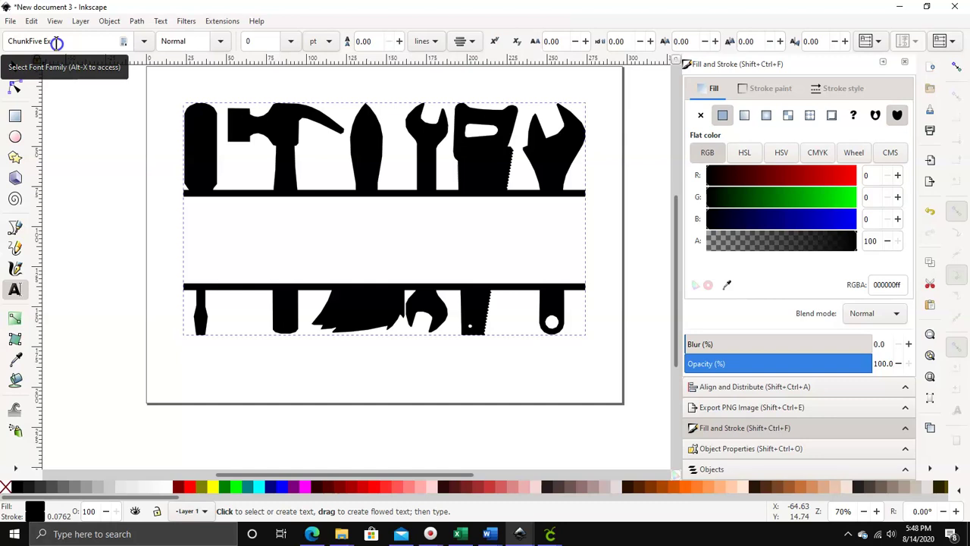
left_click(382, 256)
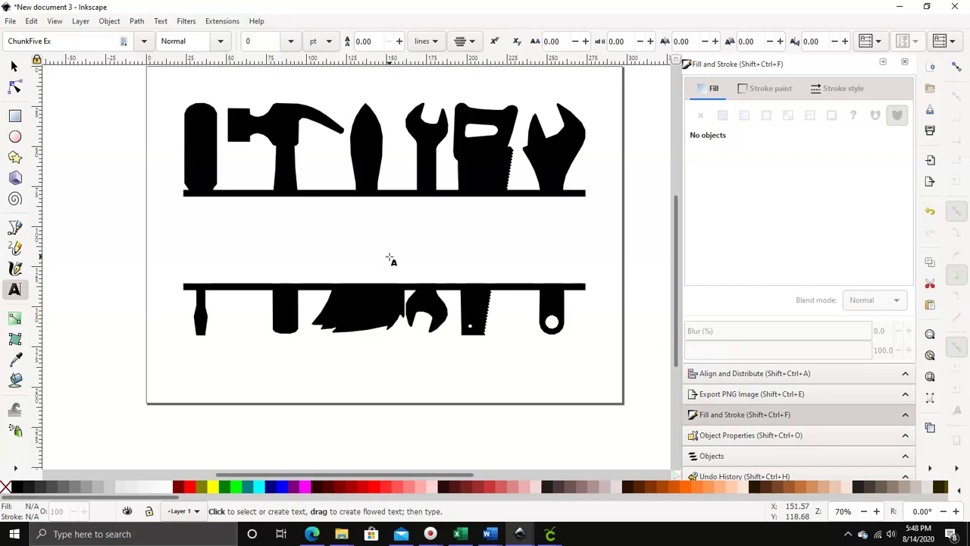
type("MAINTENANCE")
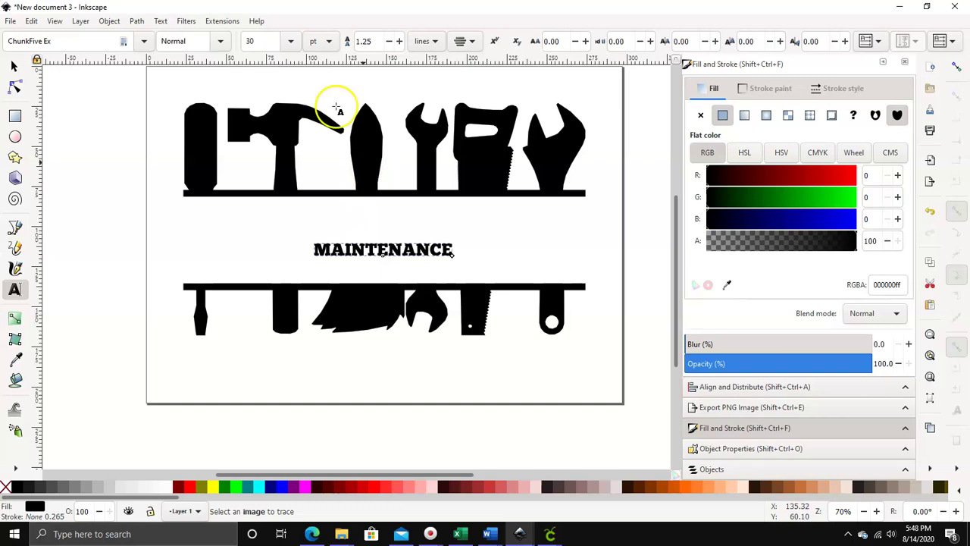
Step: Enlarge the MAINTENANCE text to about 240.2 × 21.5 mm and place it just above the lower bar at about X 31.1, Y 112.2 mm
left_click(13, 66)
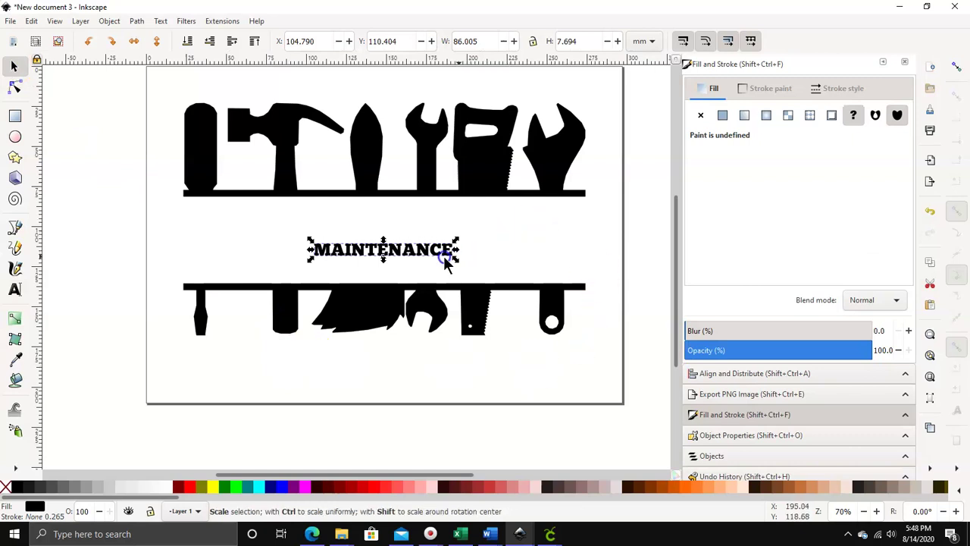
left_click_drag(454, 259, 579, 344)
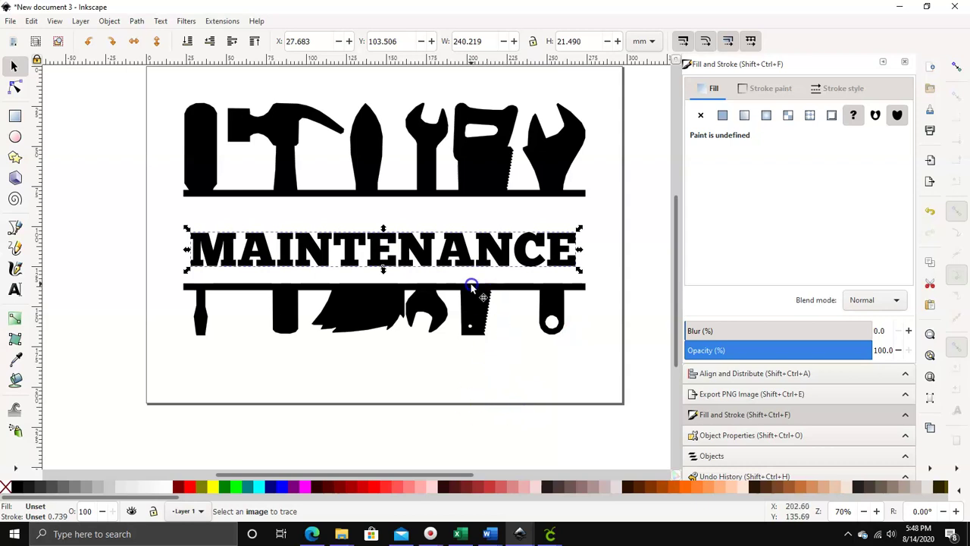
left_click_drag(420, 262, 422, 282)
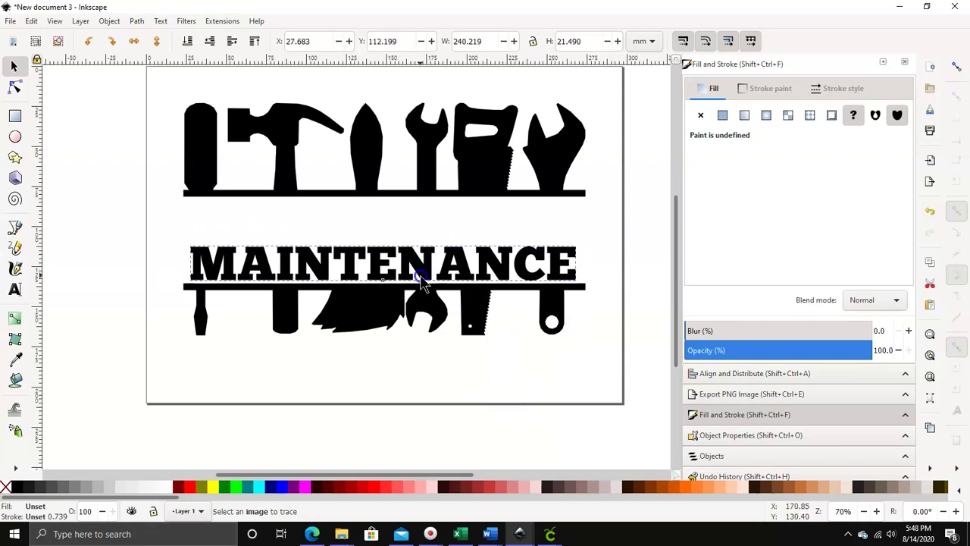
left_click_drag(422, 281, 429, 280)
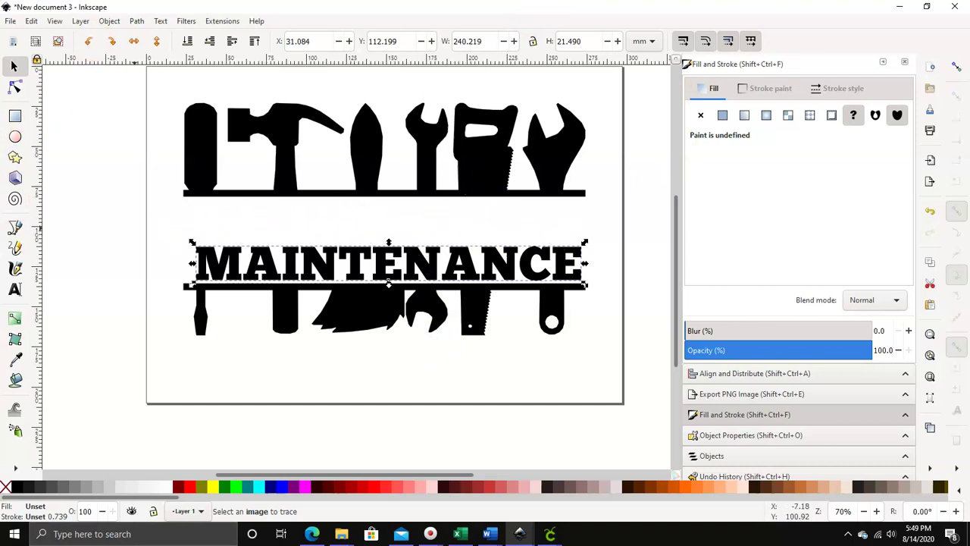
Step: Add a separate text with the business owner's name in capitals between the upper bar and MAINTENANCE
left_click(16, 291)
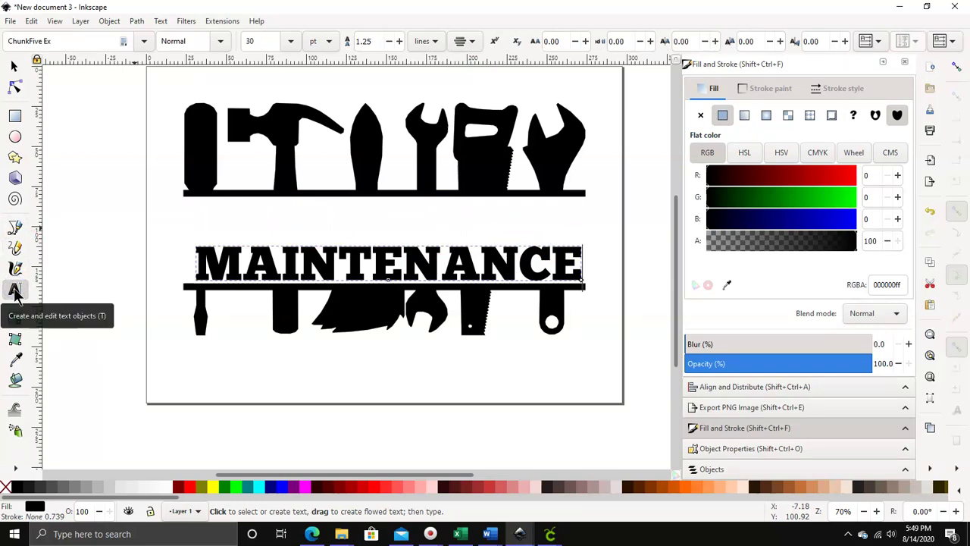
left_click(375, 221)
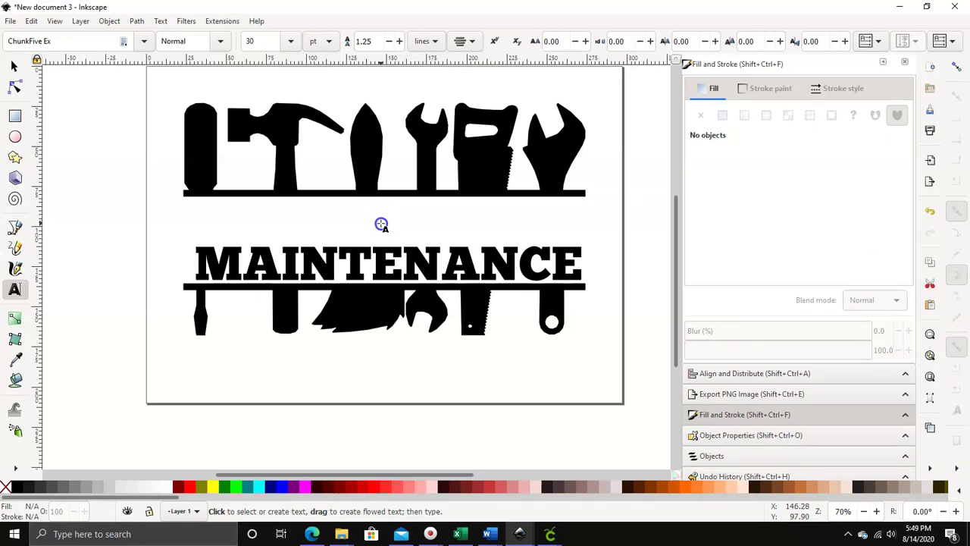
left_click(376, 216)
type("J. M. B")
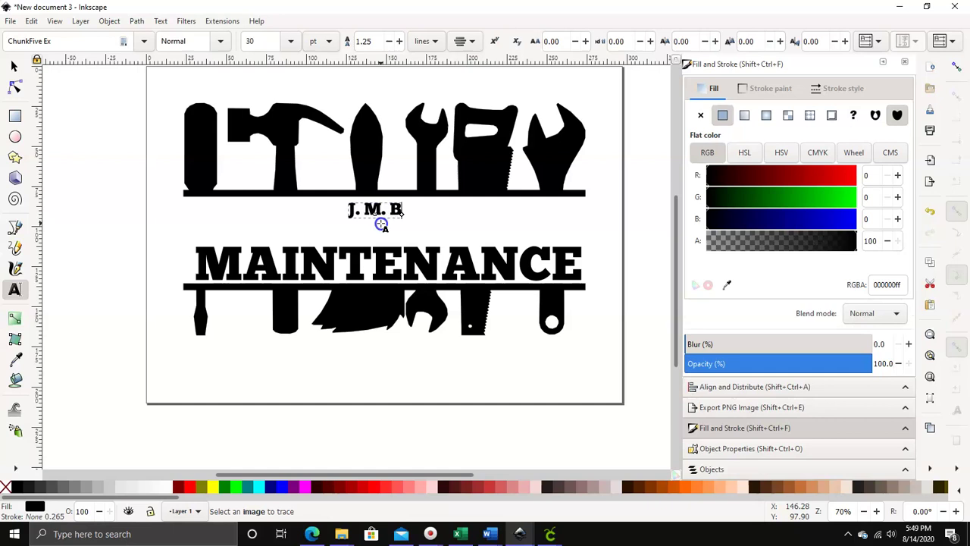
type("RO")
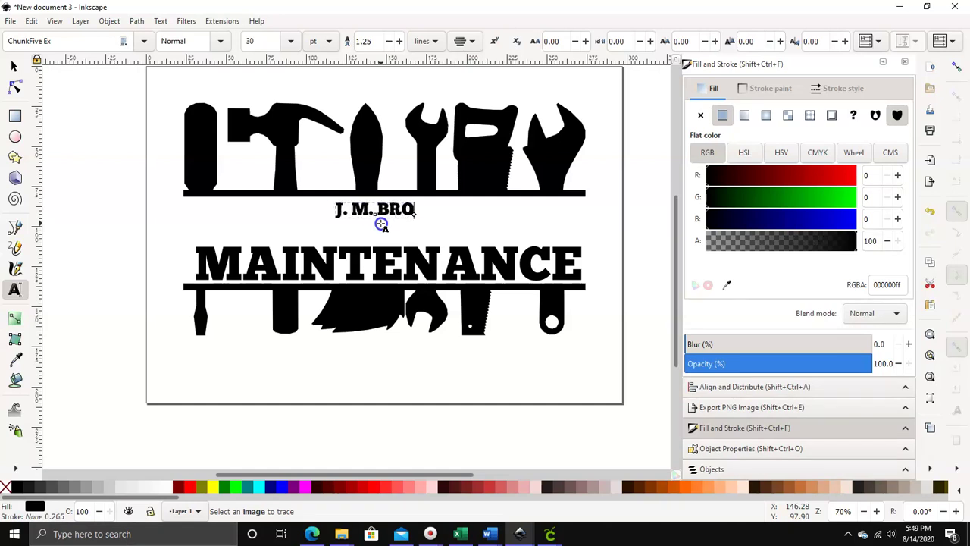
type("WN")
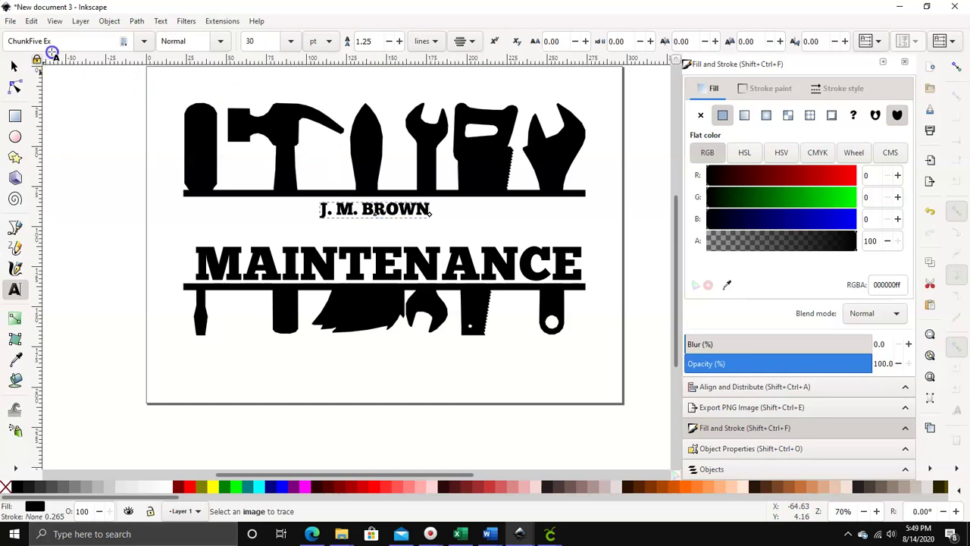
Step: Scale the name text to about 228.4 × 32.7 mm and place it under the upper bar at about X 34.7, Y 82.6 mm
left_click(18, 67)
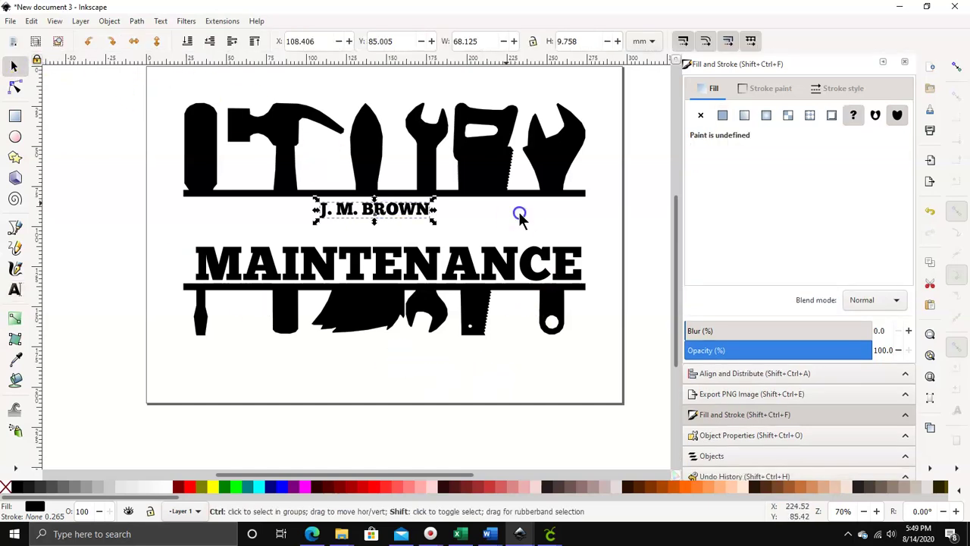
mouse_move(432, 224)
left_mouse_down()
mouse_move(520, 301)
mouse_move(566, 324)
left_mouse_up()
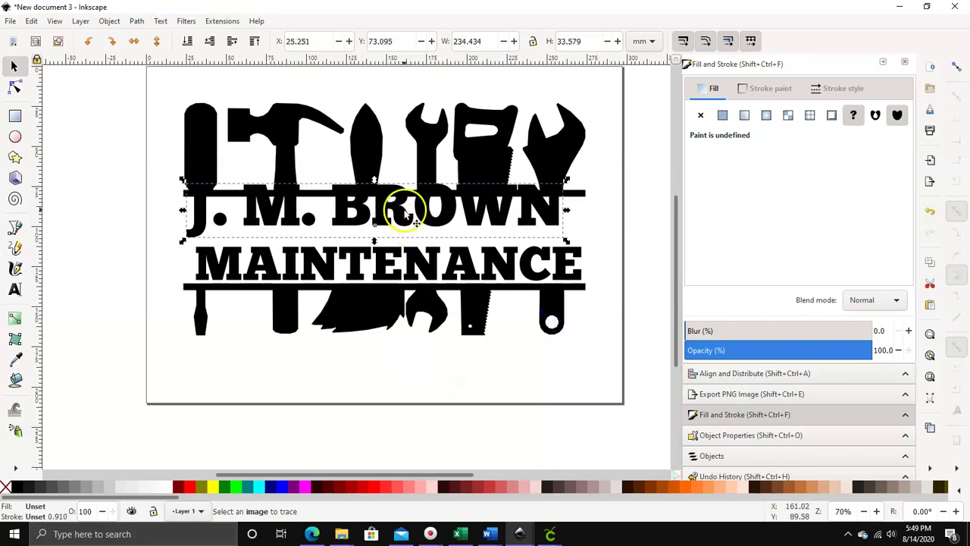
left_click_drag(386, 207, 391, 228)
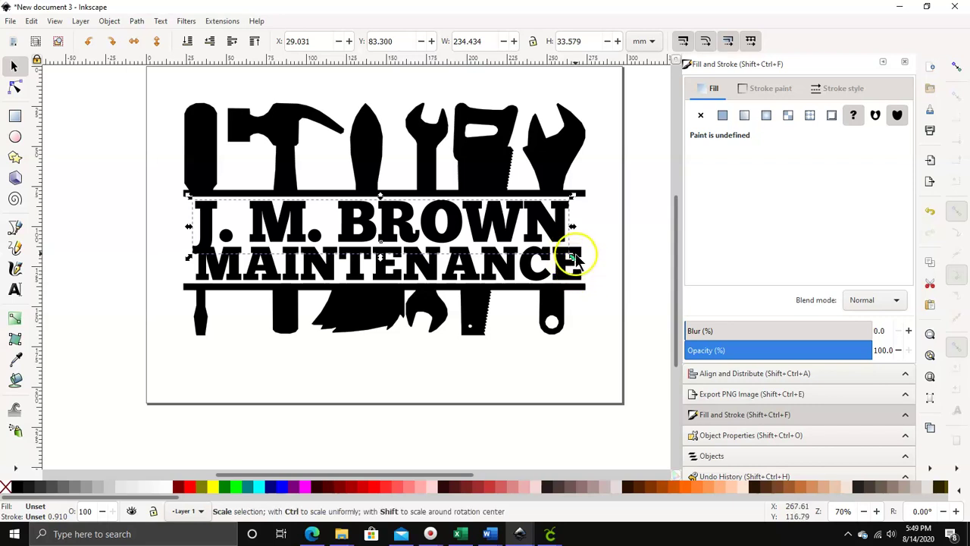
left_click_drag(574, 260, 574, 267)
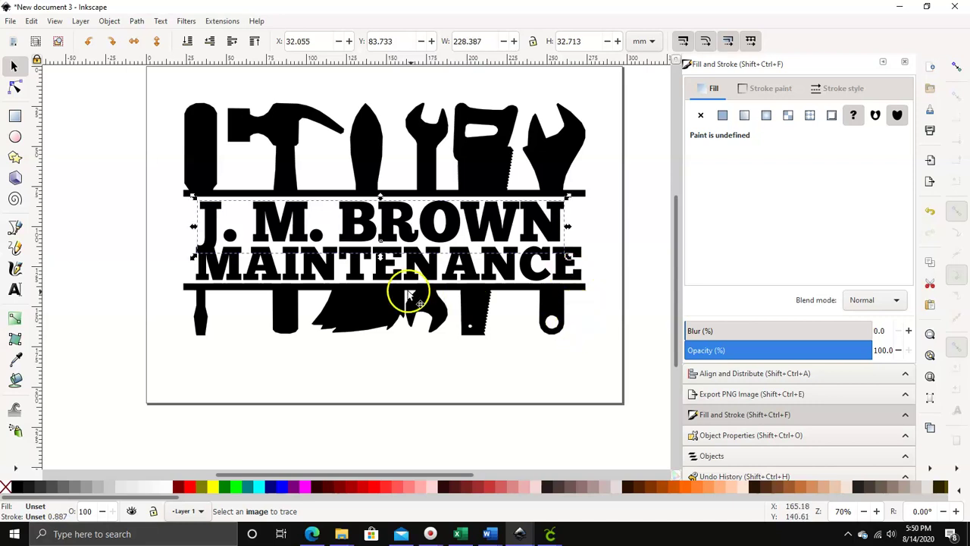
left_click_drag(394, 225, 400, 221)
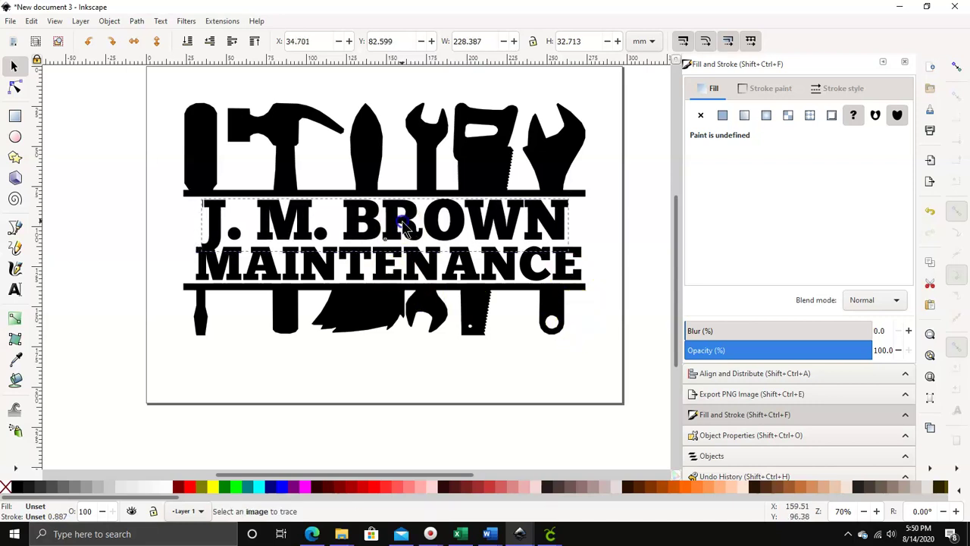
left_click_drag(404, 226, 404, 225)
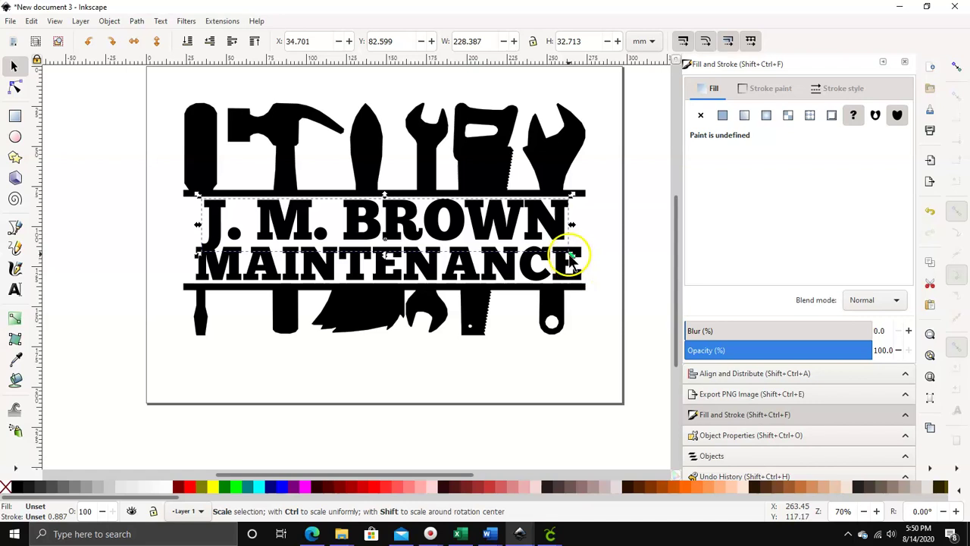
Step: Scale the name text to about 224.6 × 32.2 mm and lower MAINTENANCE to about Y 113.0 mm
left_click_drag(569, 258, 567, 260)
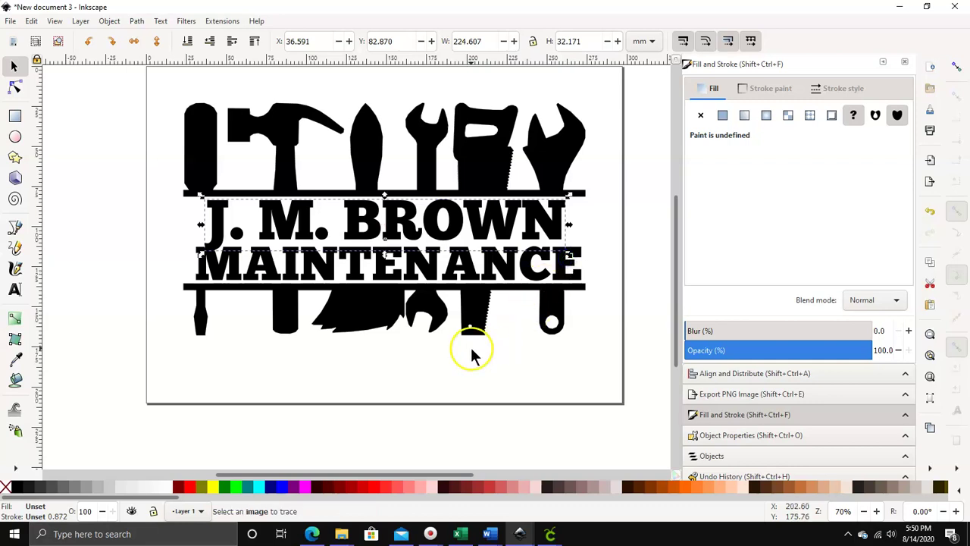
left_click(420, 259)
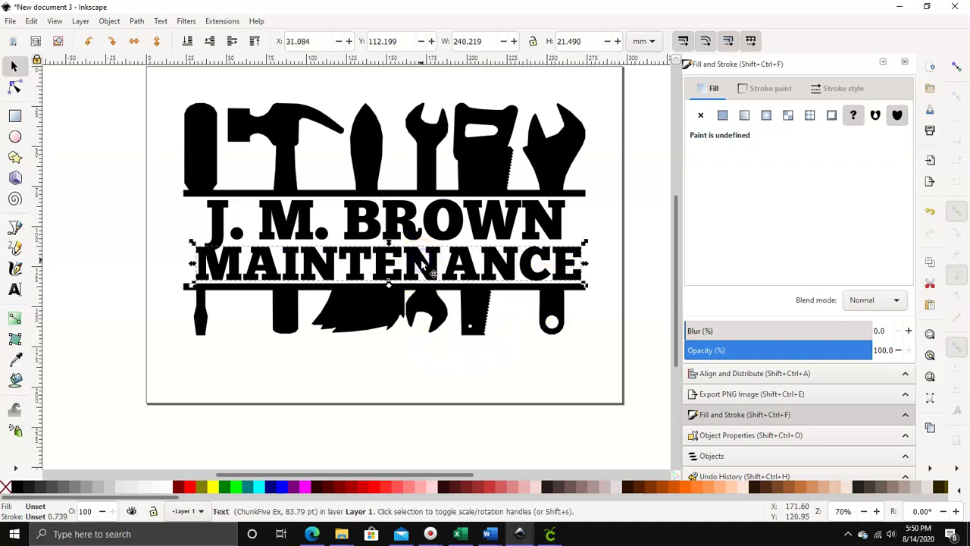
left_click_drag(420, 260, 422, 267)
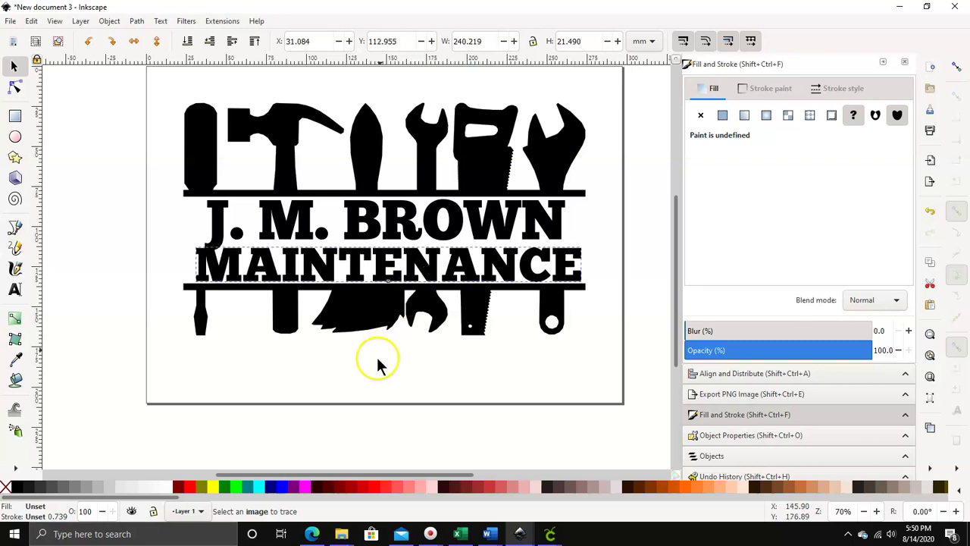
left_click(363, 407)
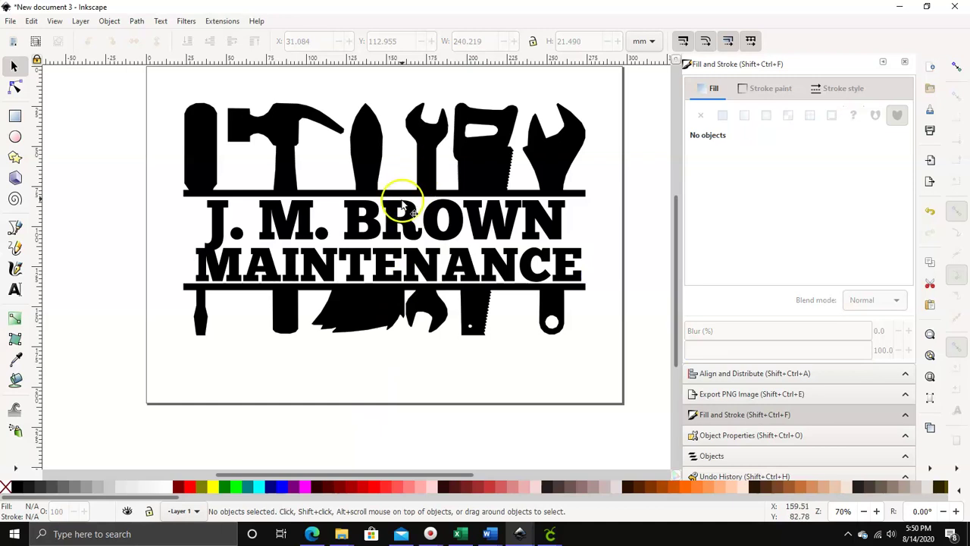
Step: Raise the name text and shrink it to about 208.8 × 29.9 mm at about X 43.4, Y 82.5 mm, clear of MAINTENANCE
left_click(393, 225)
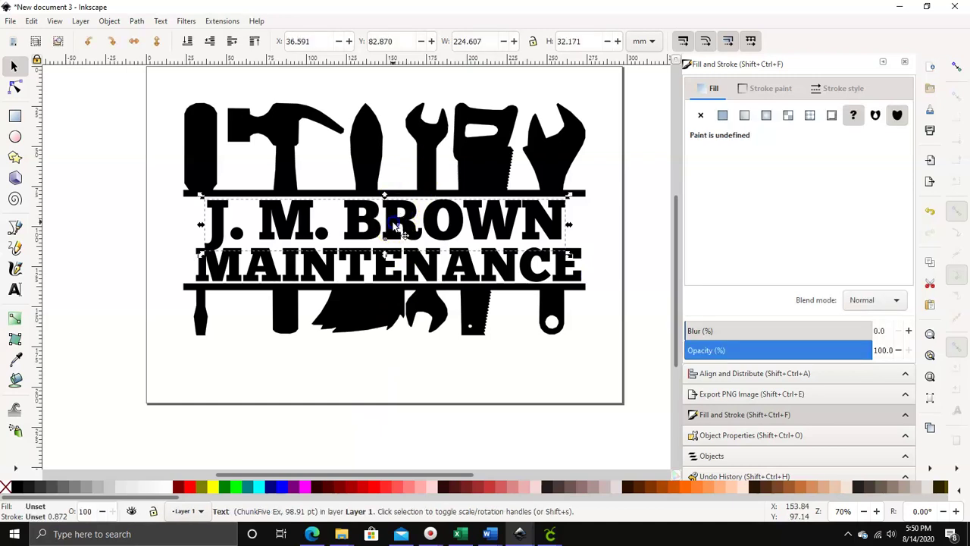
left_click_drag(393, 224, 391, 222)
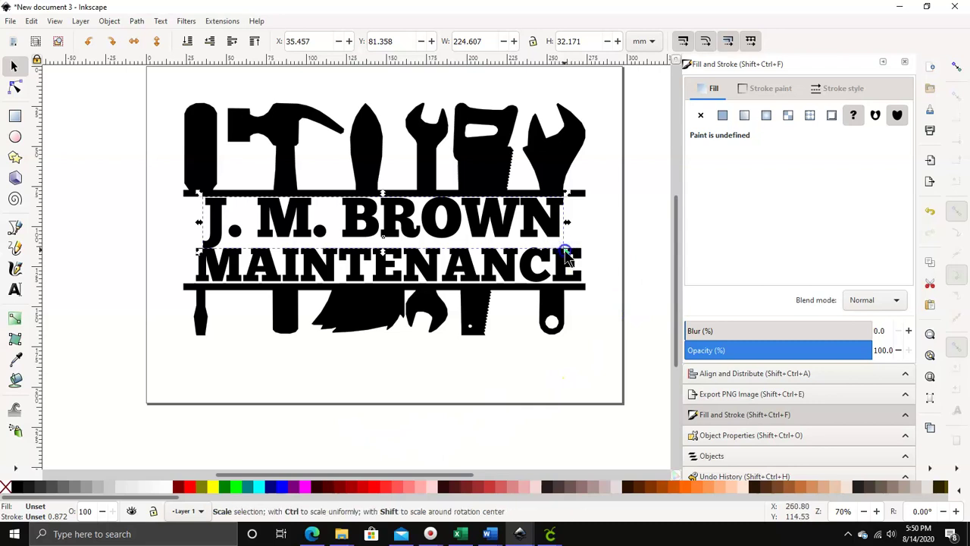
left_click_drag(564, 254, 559, 255)
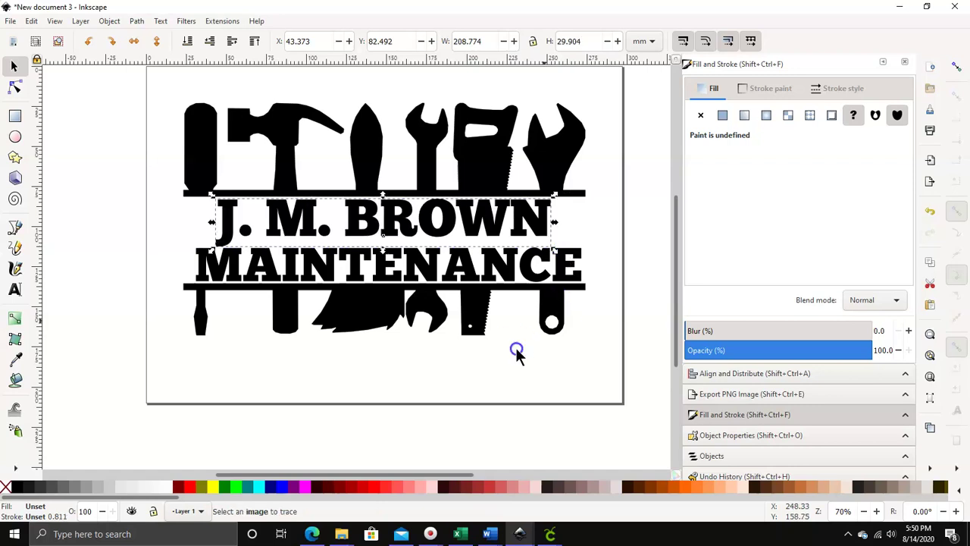
left_click(399, 368)
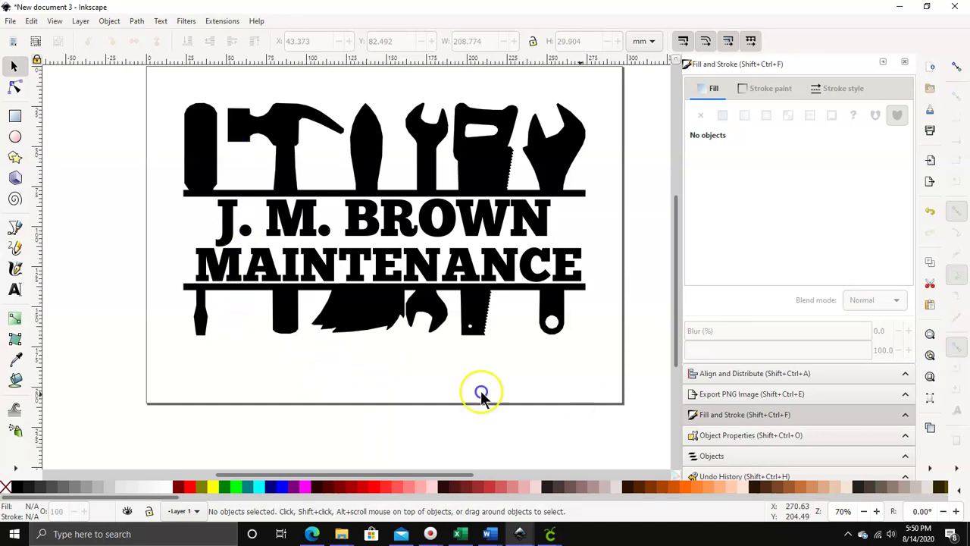
Step: Center the tools artwork and both text lines on the vertical axis relative to the selection area
left_click_drag(144, 97, 641, 400)
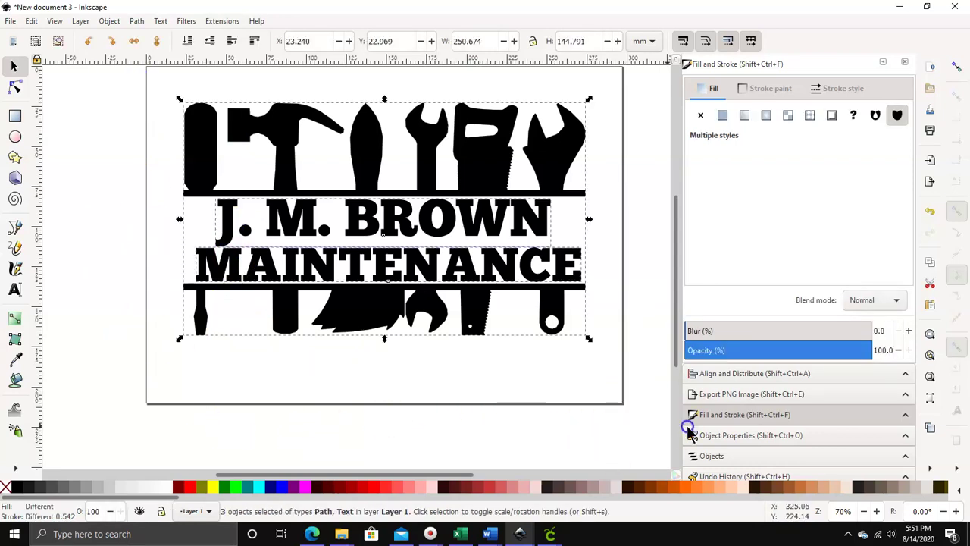
left_click(760, 375)
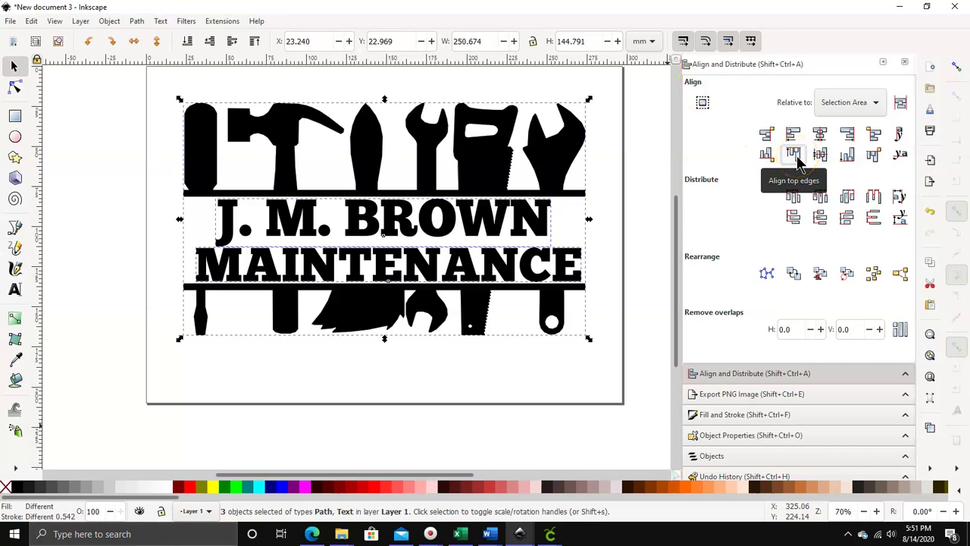
left_click(819, 135)
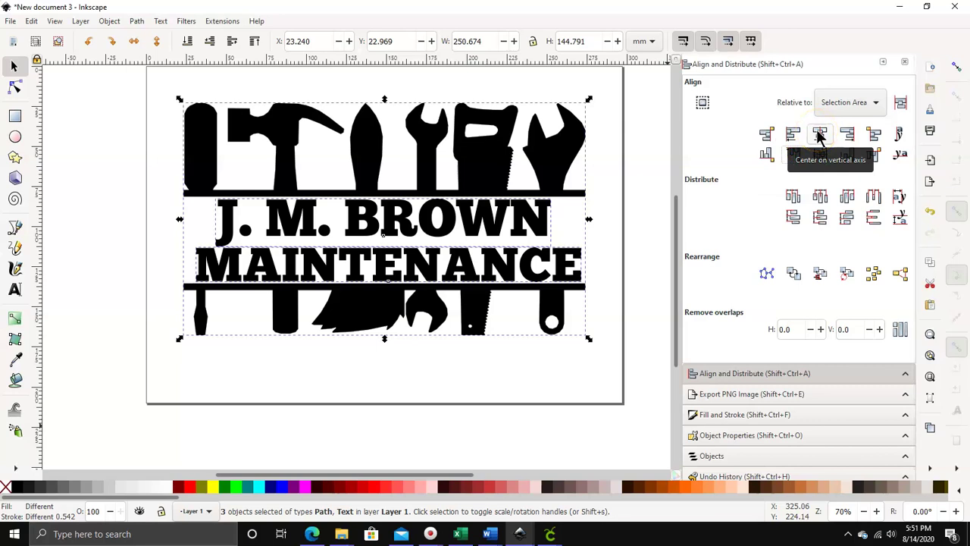
left_click(818, 135)
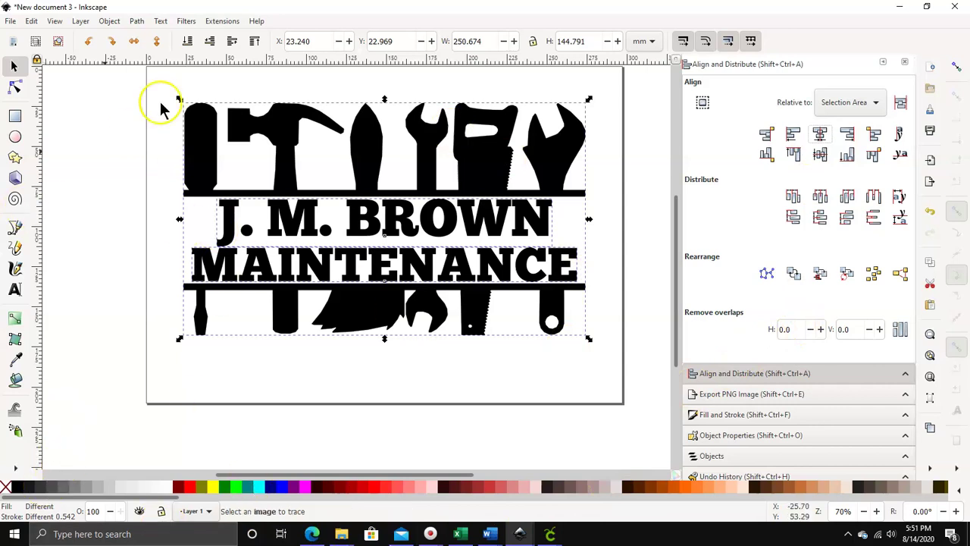
Step: Combine the tools artwork and both texts into a single path and move it to about X 28.6, Y 8.6 mm
left_click(136, 23)
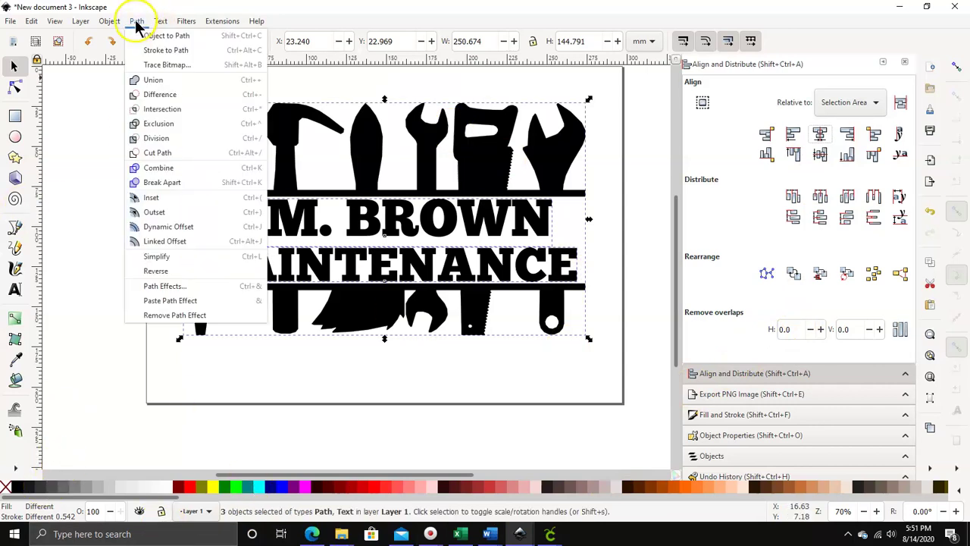
left_click(163, 168)
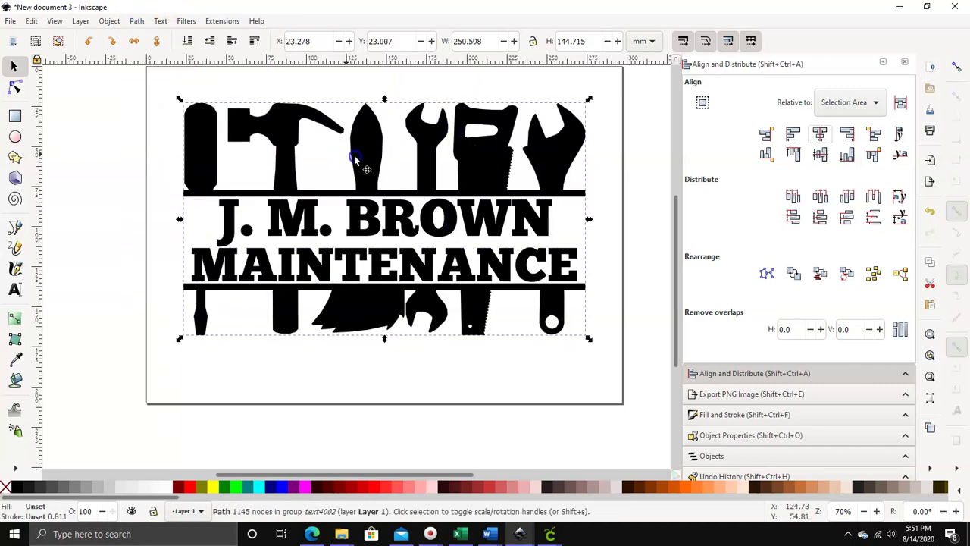
left_click_drag(348, 176, 372, 148)
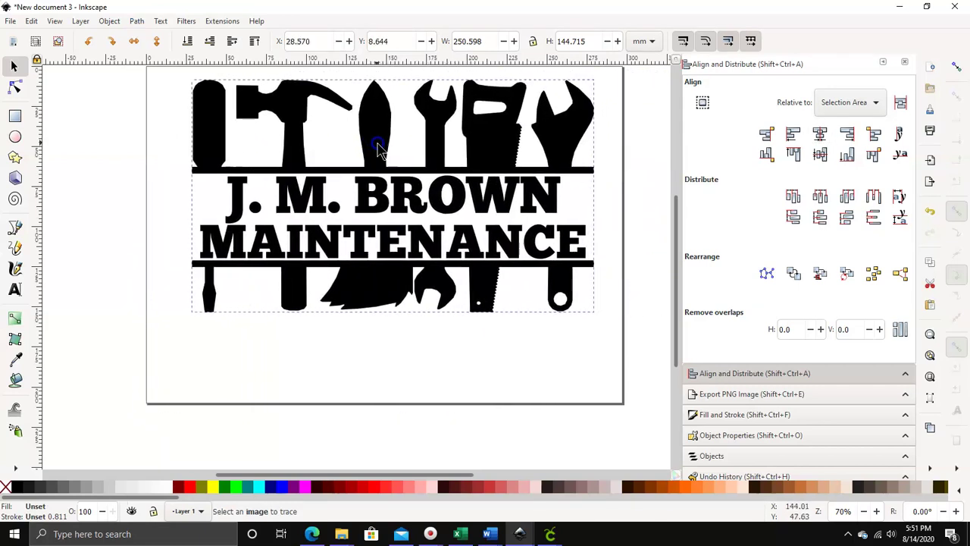
scroll(349, 333, "up", 2)
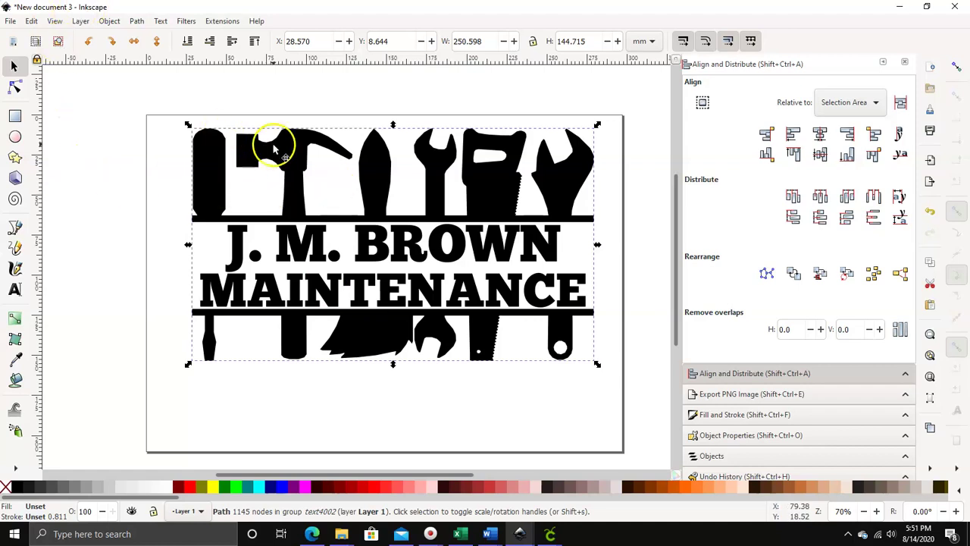
Step: Save the logo as a Plain SVG named JMB LOGO.svg in the 001 TOOLS folder, replacing the existing file
left_click(11, 21)
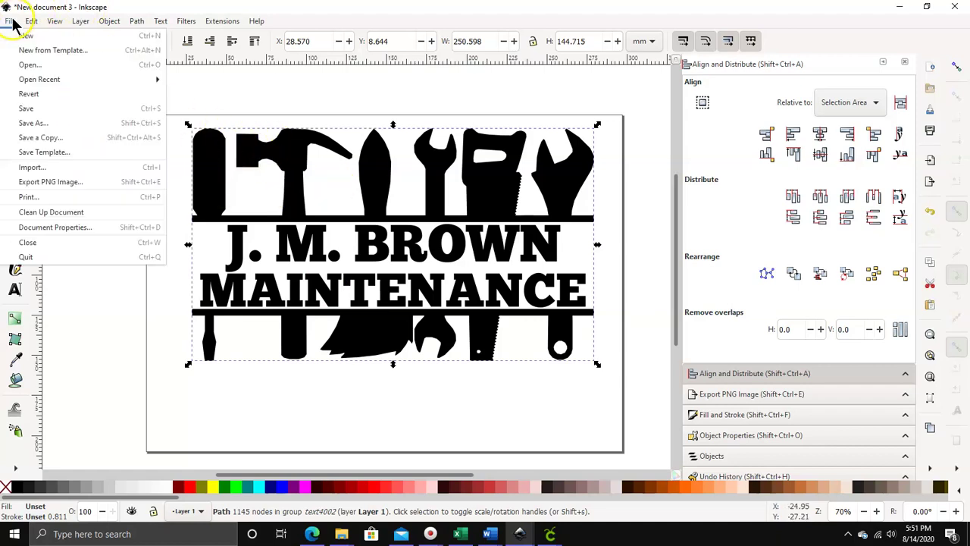
left_click(40, 125)
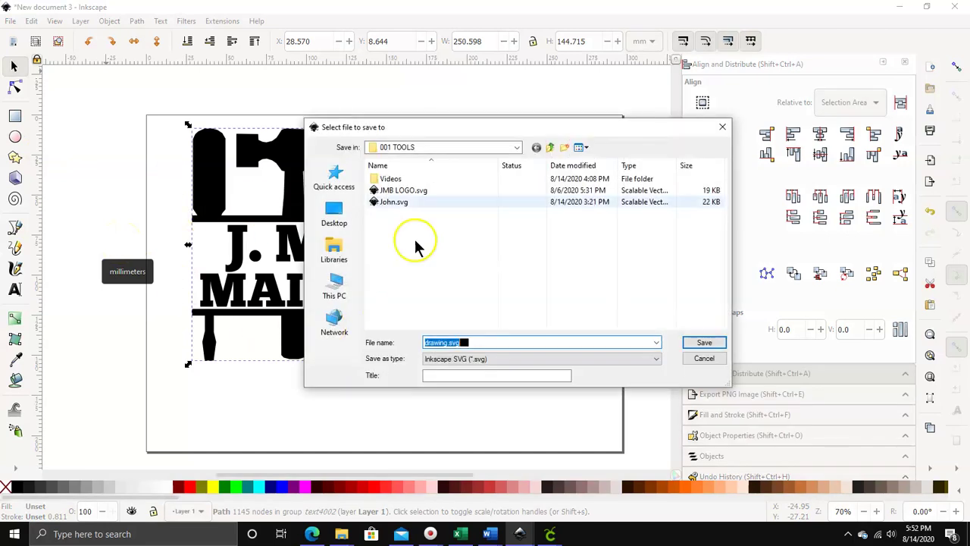
left_click_drag(569, 124, 436, 127)
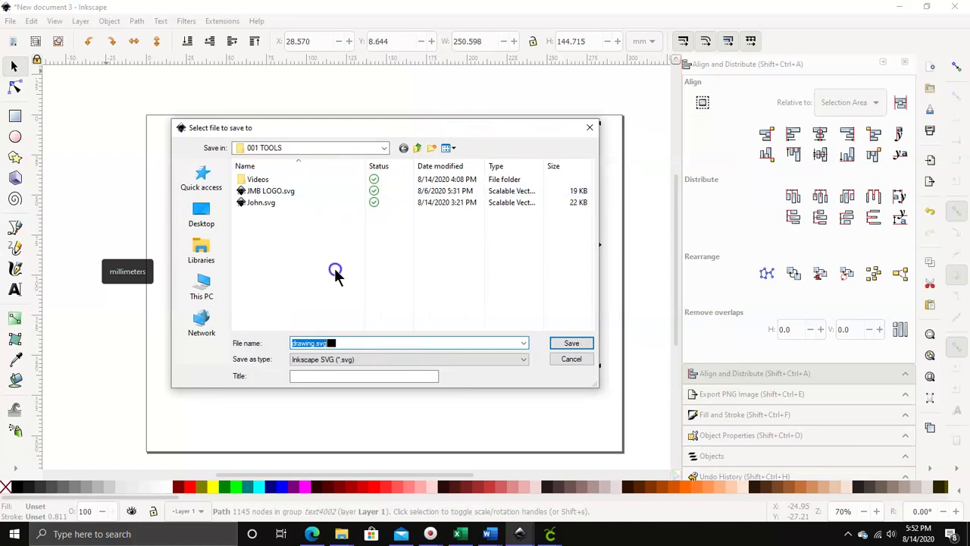
left_click(273, 192)
left_click(286, 264)
left_click(294, 195)
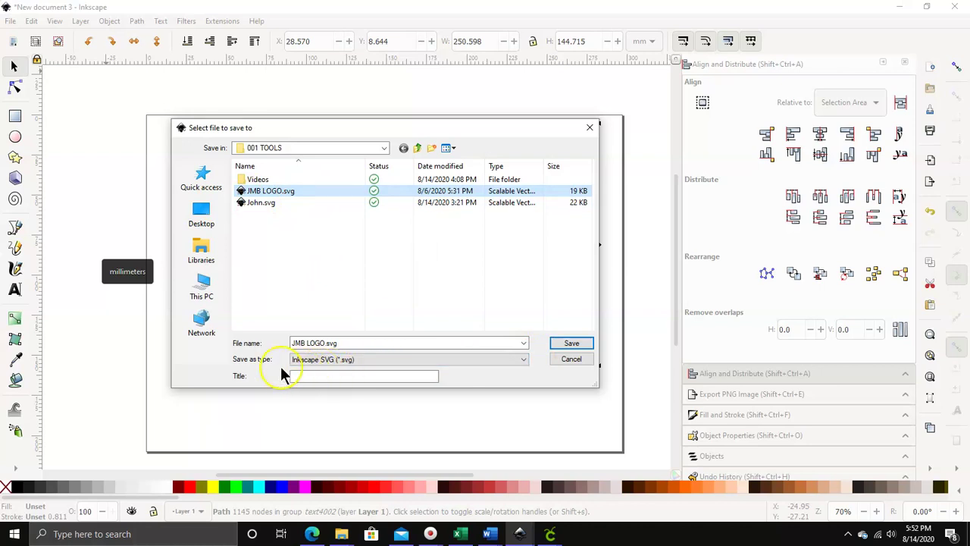
left_click(522, 359)
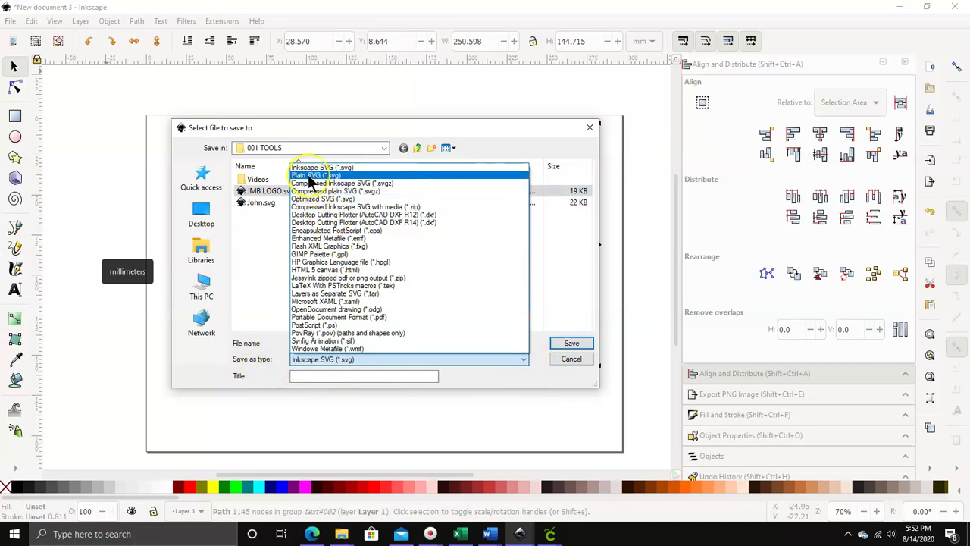
left_click(310, 179)
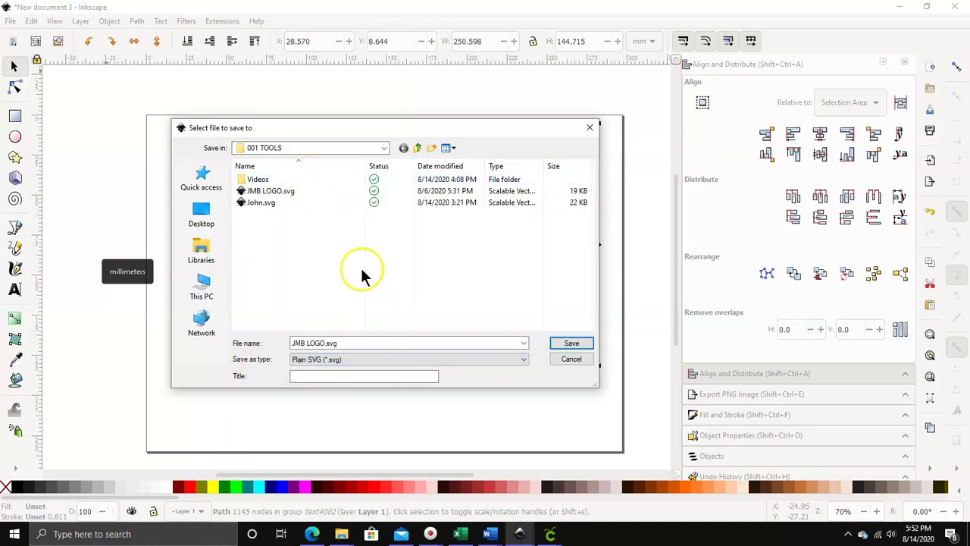
left_click(569, 346)
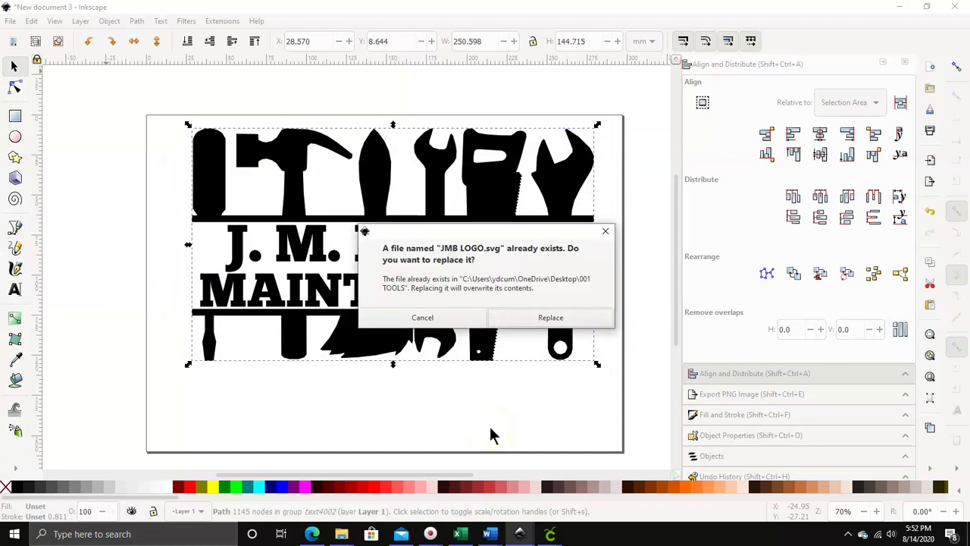
left_click(560, 316)
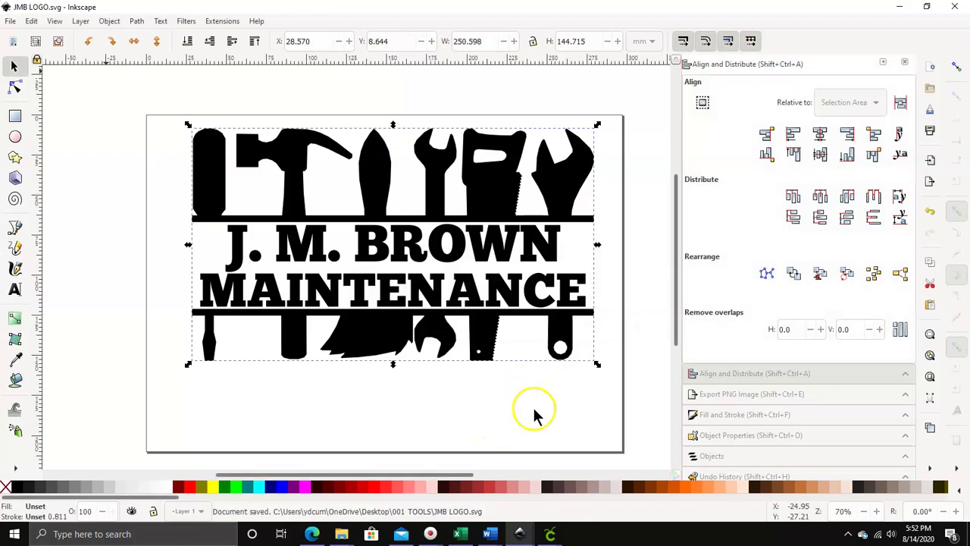
Step: Switch to the blank Cricut Design Space canvas, upload JMB LOGO.svg from the 001 TOOLS folder and insert it
mouse_move(550, 535)
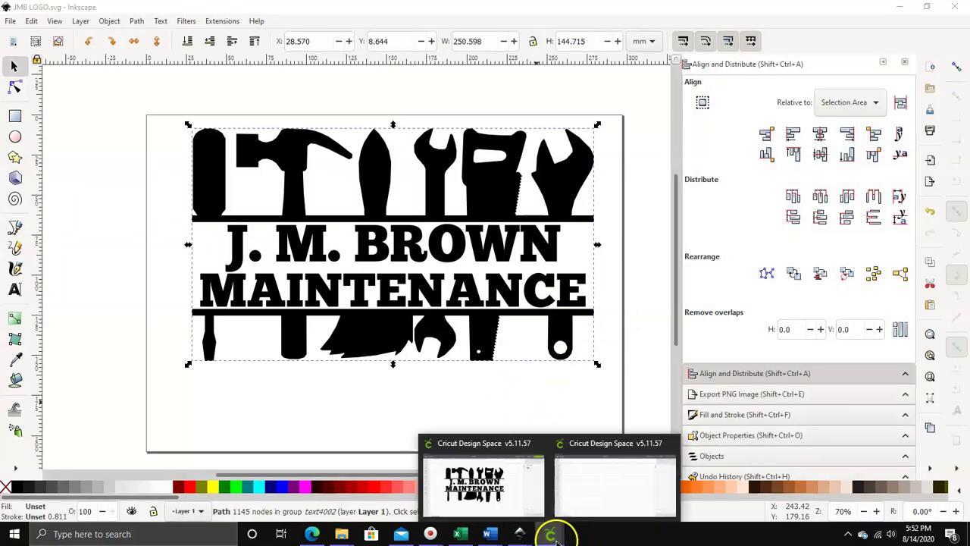
left_click(613, 471)
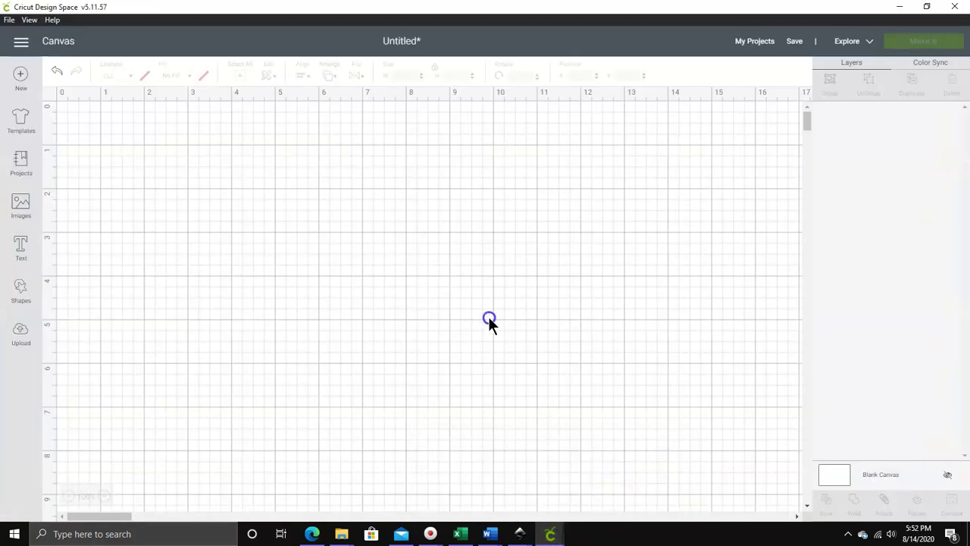
left_click(21, 332)
left_click(266, 272)
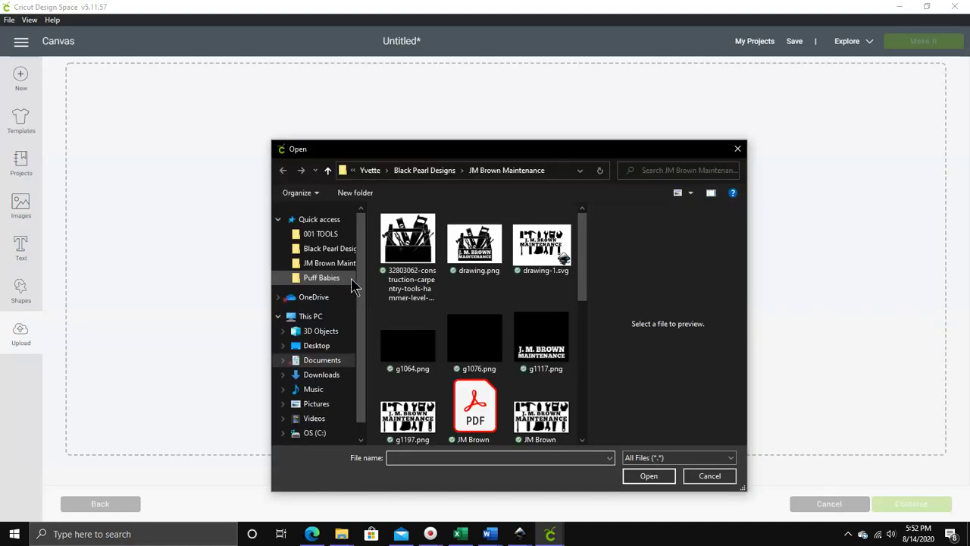
left_click(338, 224)
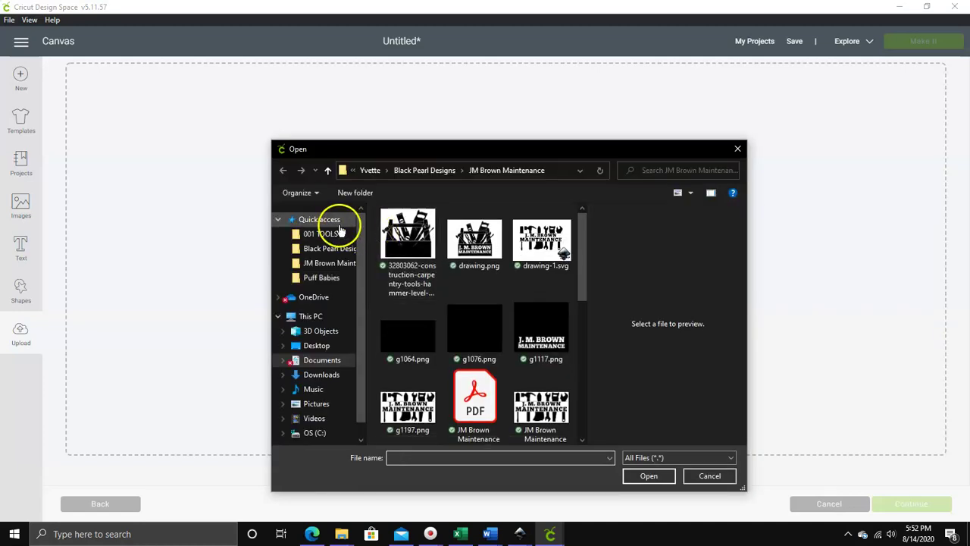
left_click(321, 233)
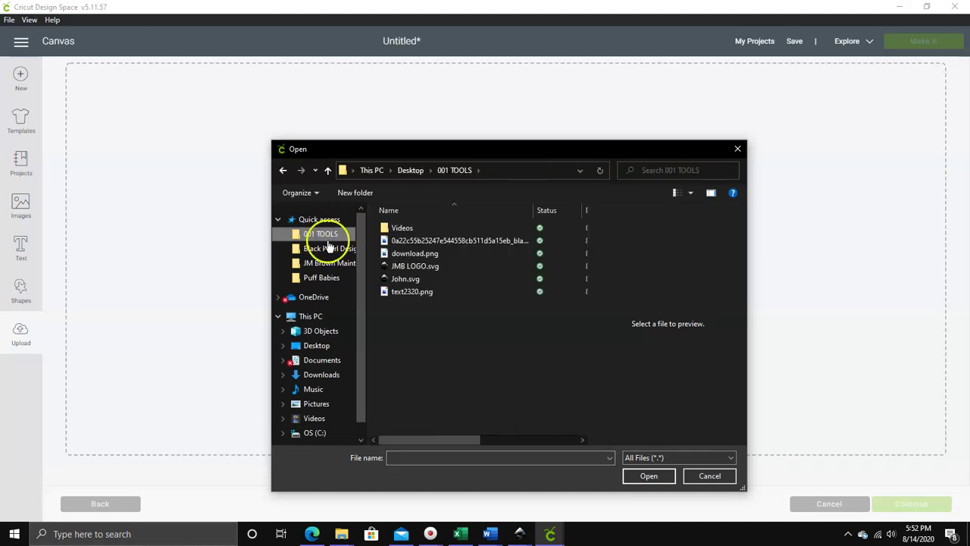
double_click(424, 266)
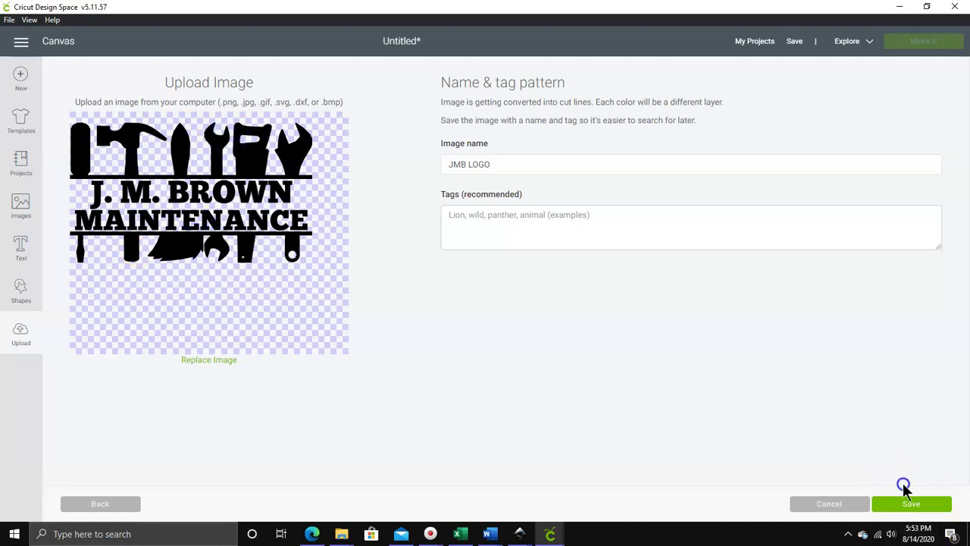
left_click(910, 504)
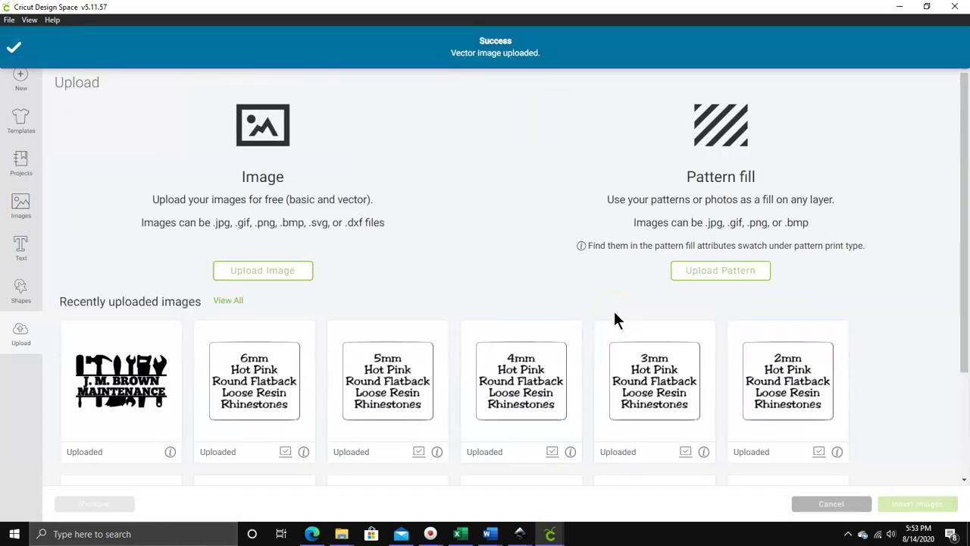
left_click(125, 375)
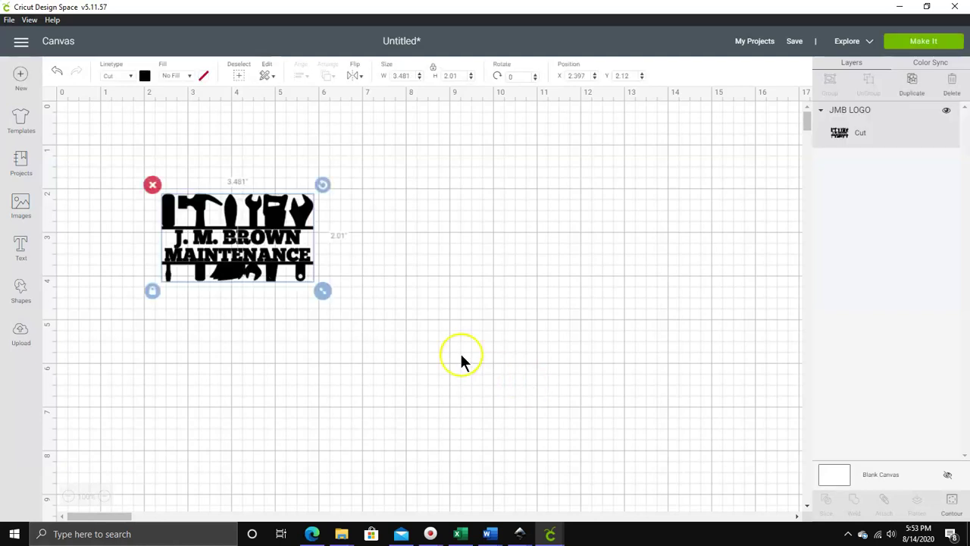
Step: Enlarge the logo to about 9.76 × 5.64 inches at about X 2.69, Y 0.83, and send it to the cutting mat preview
left_click_drag(325, 294, 612, 499)
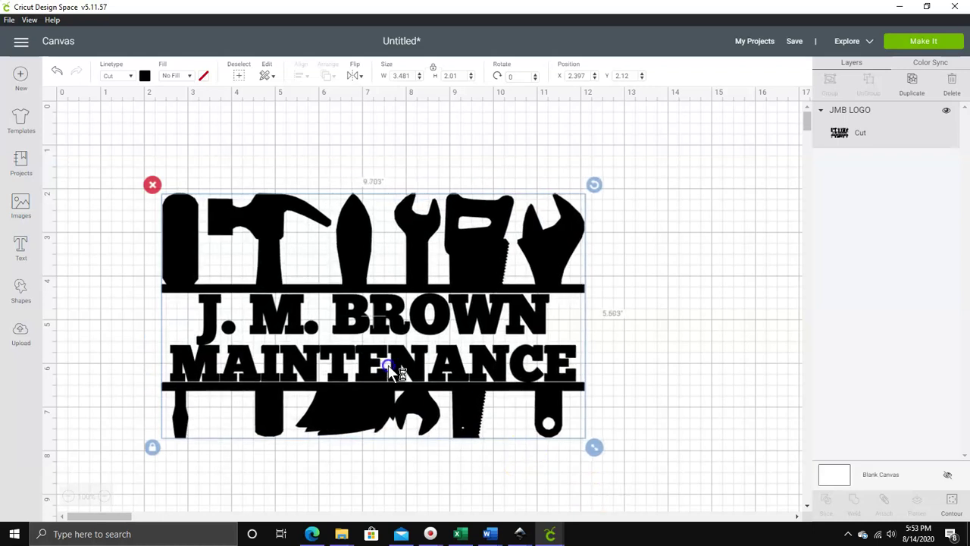
left_click_drag(363, 320, 374, 264)
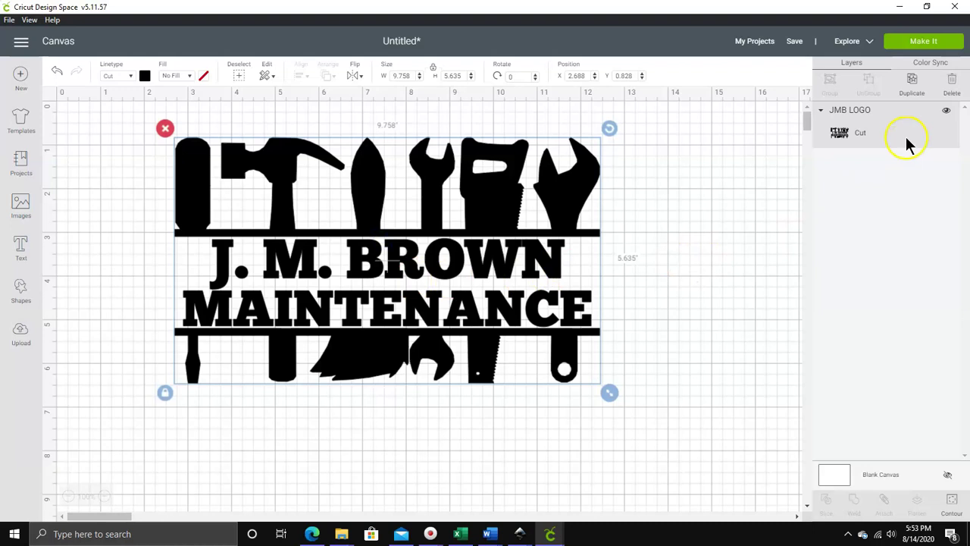
left_click(926, 45)
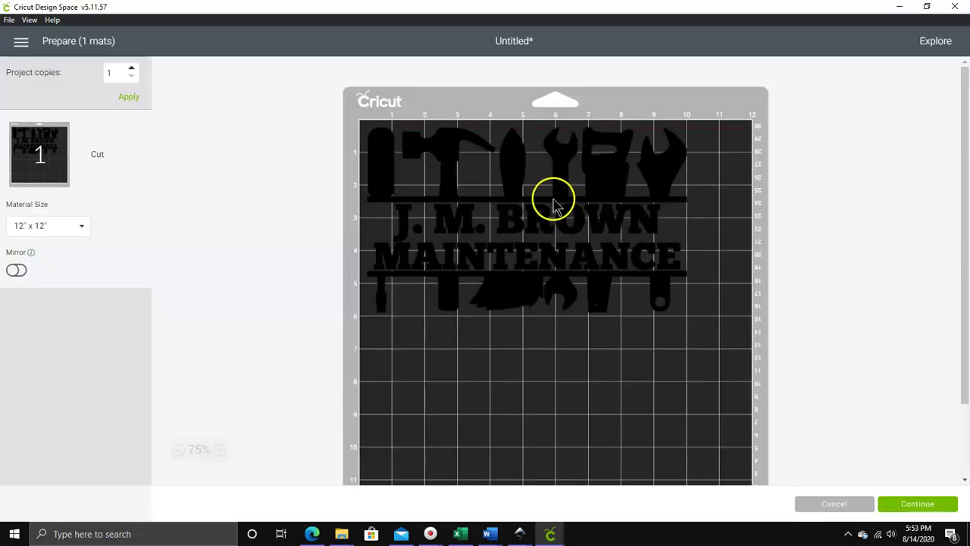
Step: Shift the logo slightly away from the mat's edge in the cutting preview, and cancel the preview to return to the canvas
left_click(557, 242)
left_click_drag(557, 242, 557, 206)
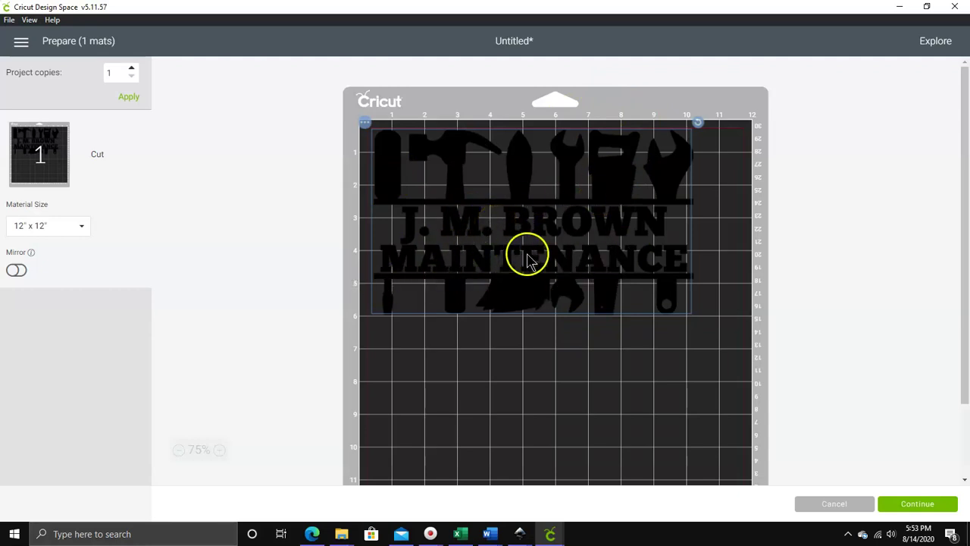
left_click(835, 503)
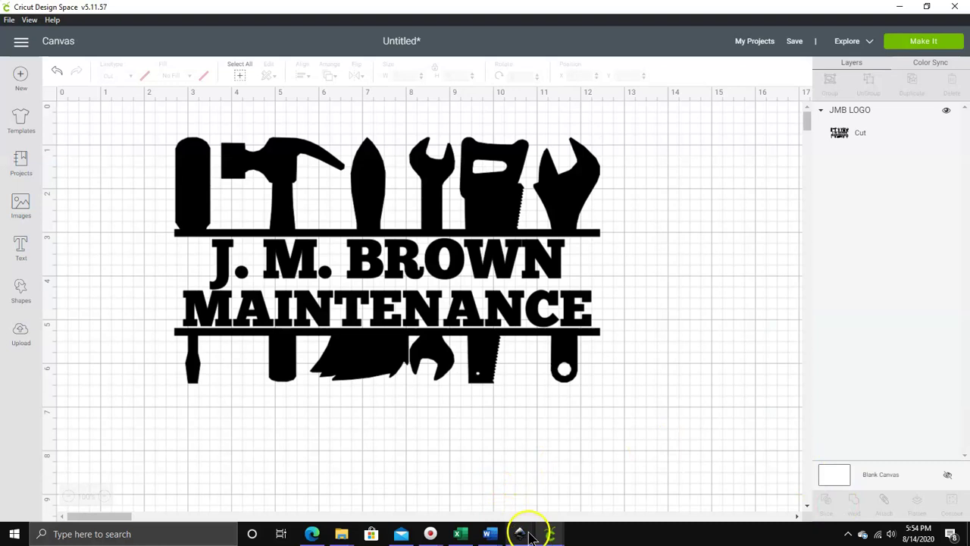
Step: Switch to JMB LOGO.svg in Inkscape and open the PNG export settings
mouse_move(527, 533)
left_click(600, 477)
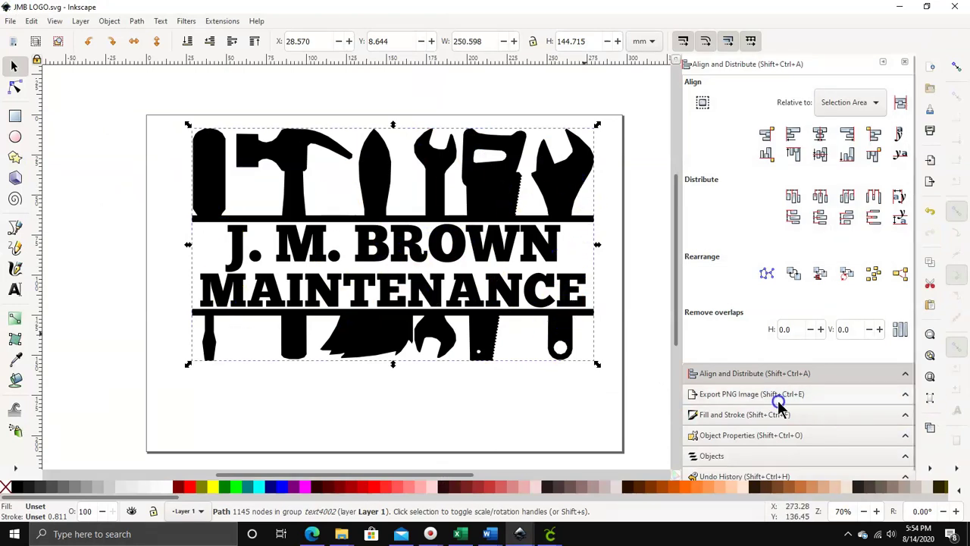
left_click(733, 395)
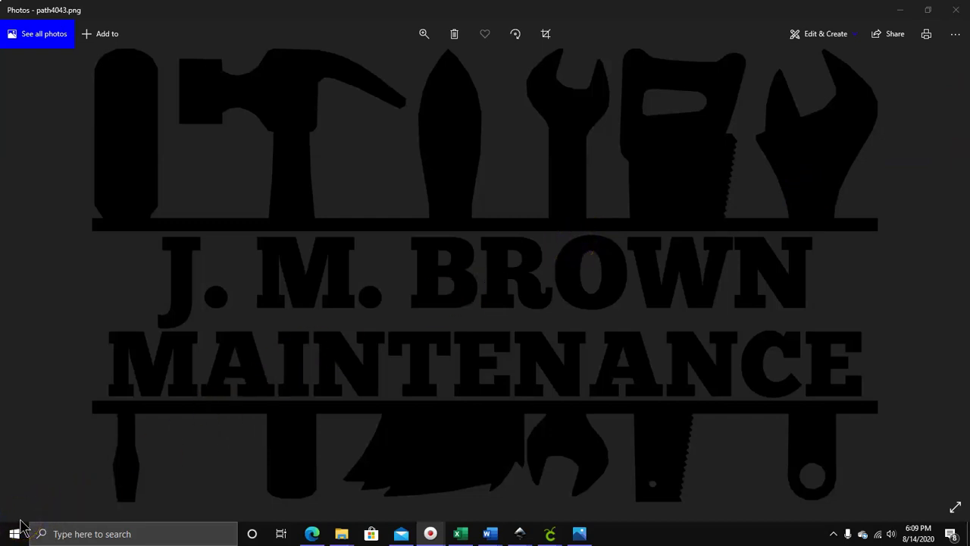
Step: Return from Photos to Inkscape and export the selected logo as path4043.png in the 001 TOOLS folder, replacing the existing file
left_click(525, 206)
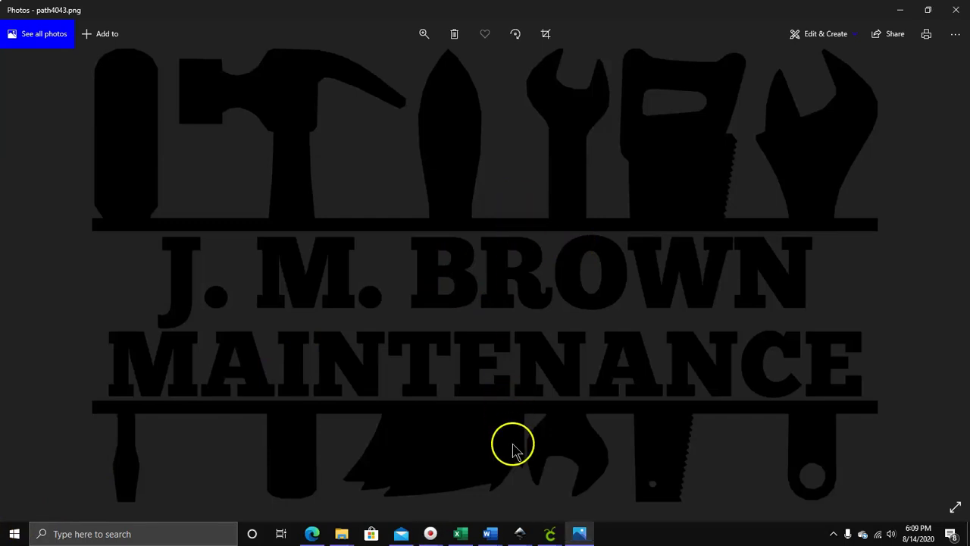
left_click(519, 533)
left_click(602, 497)
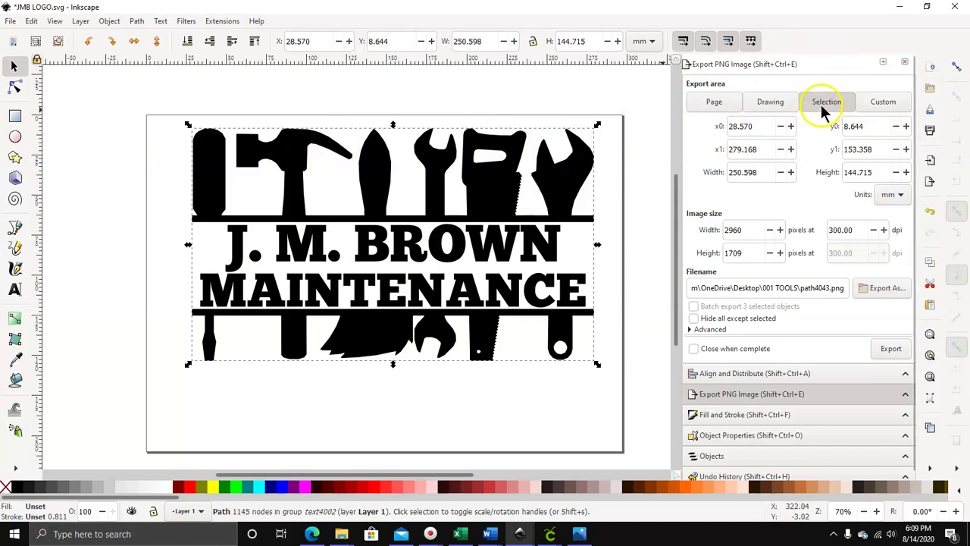
left_click(879, 296)
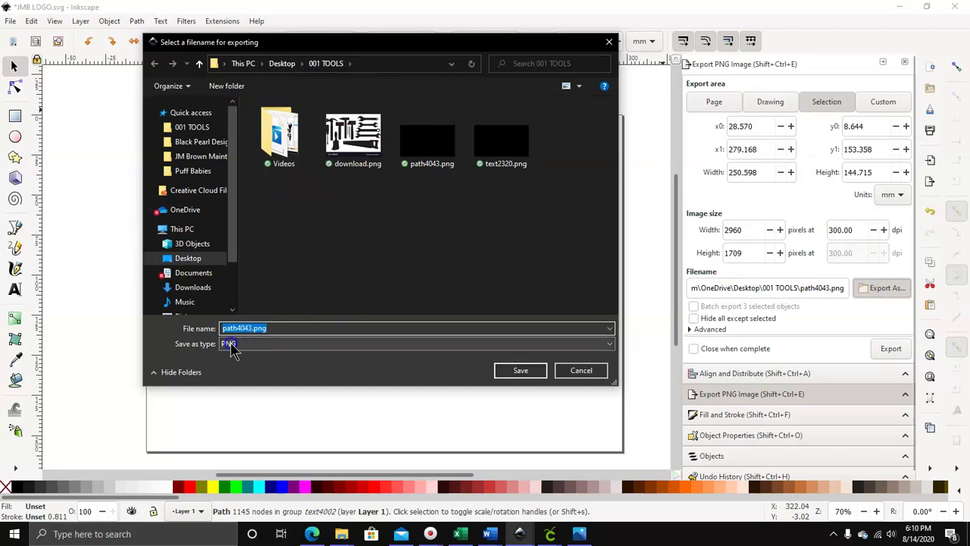
left_click(281, 327)
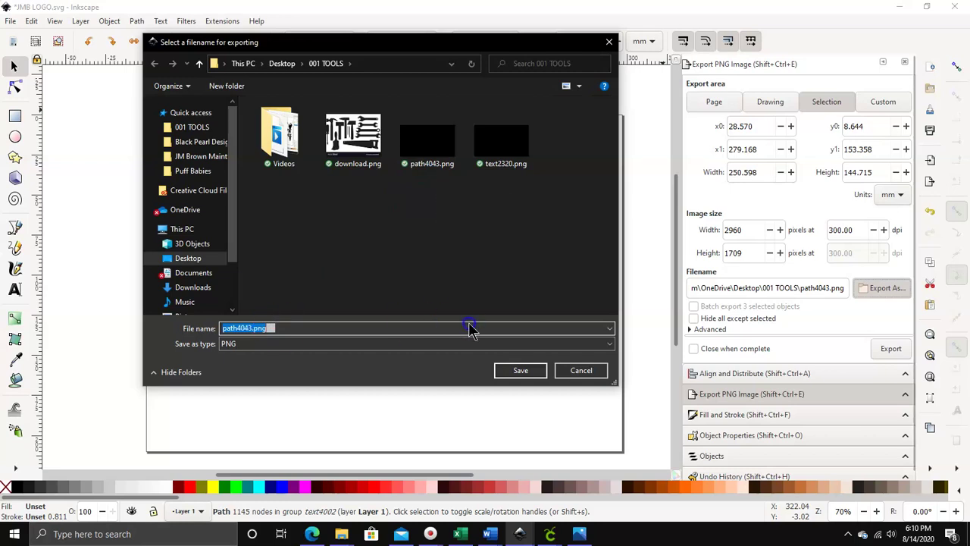
left_click(523, 373)
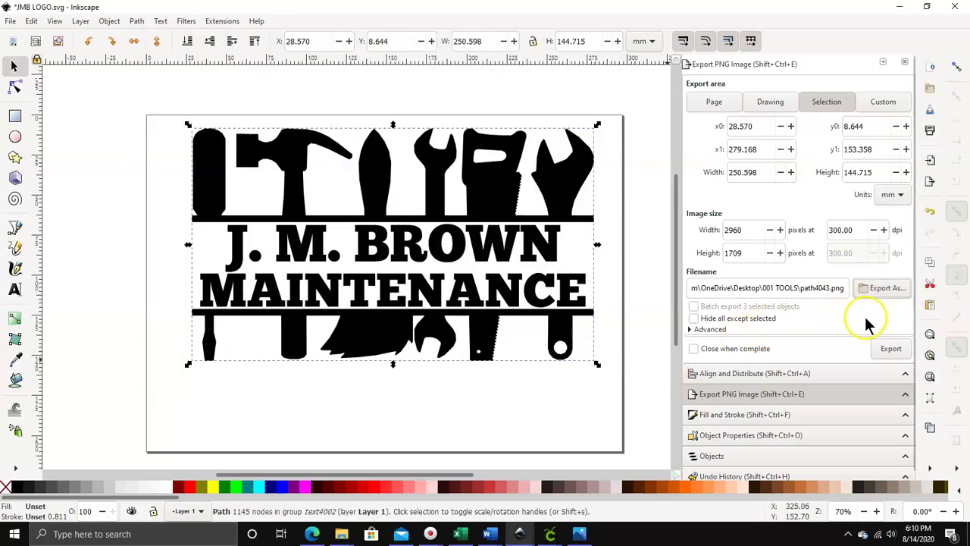
left_click(890, 348)
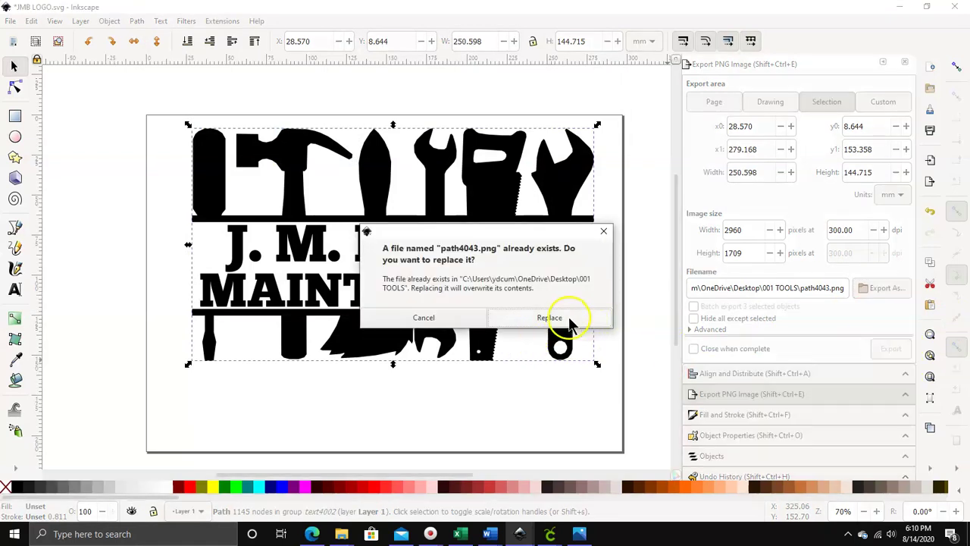
left_click(568, 320)
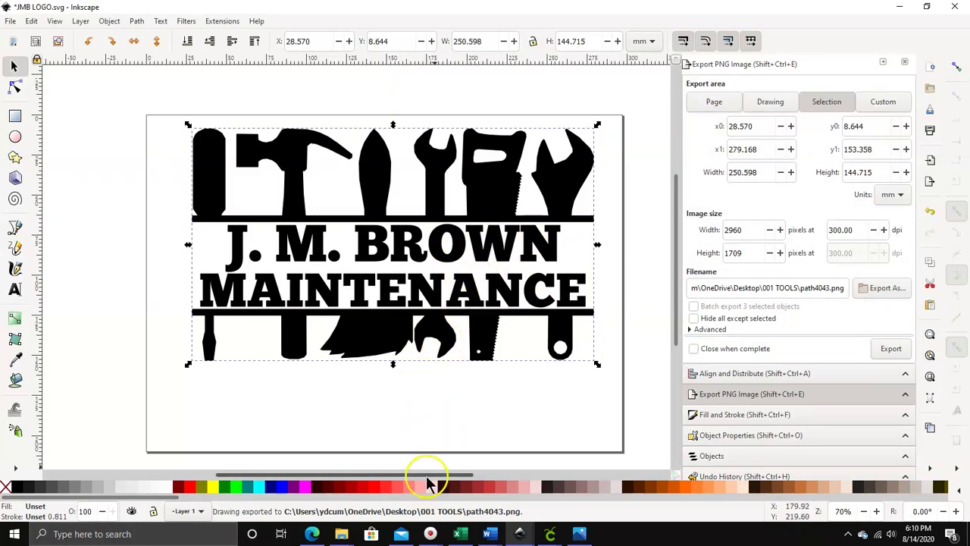
Step: Switch to the 001 TOOLS folder in File Explorer and open path4043.png to check the exported image
mouse_move(343, 534)
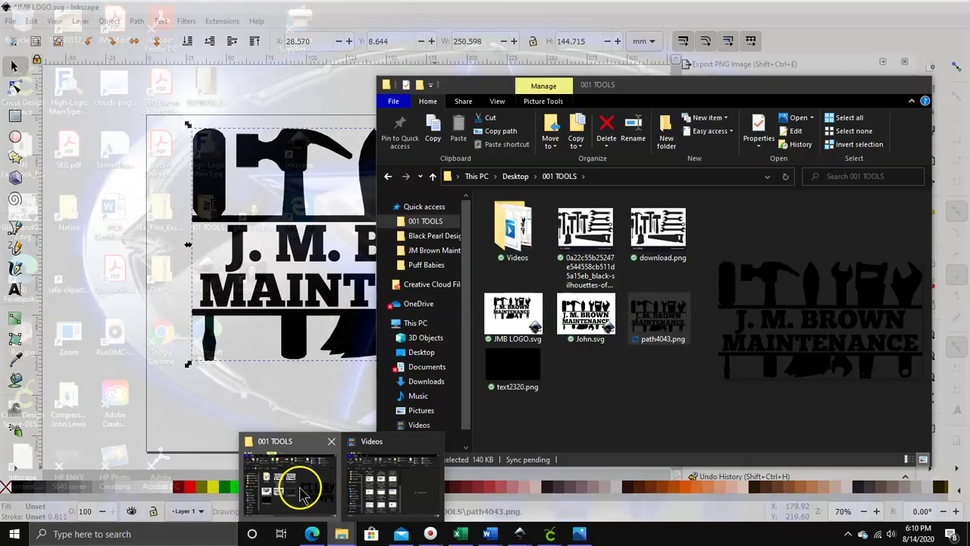
left_click(303, 485)
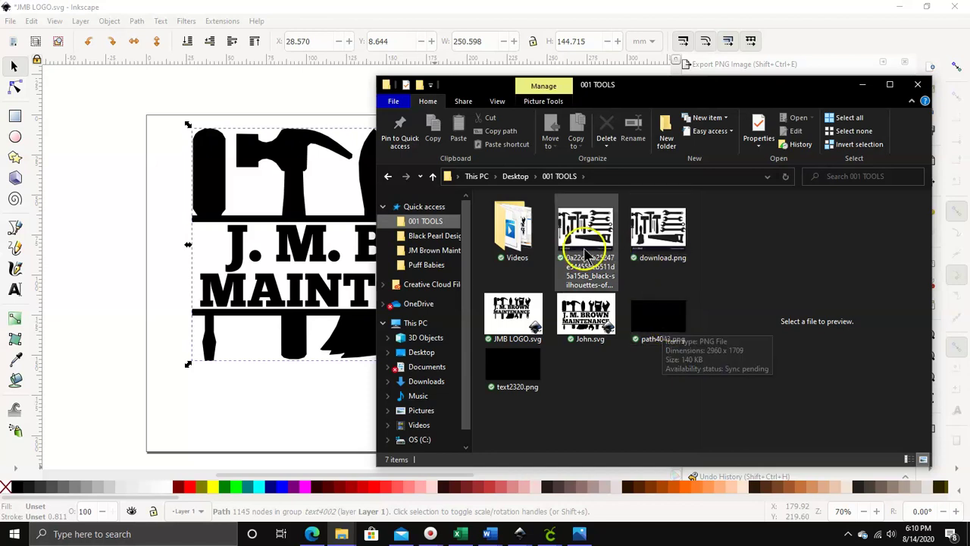
left_click(656, 320)
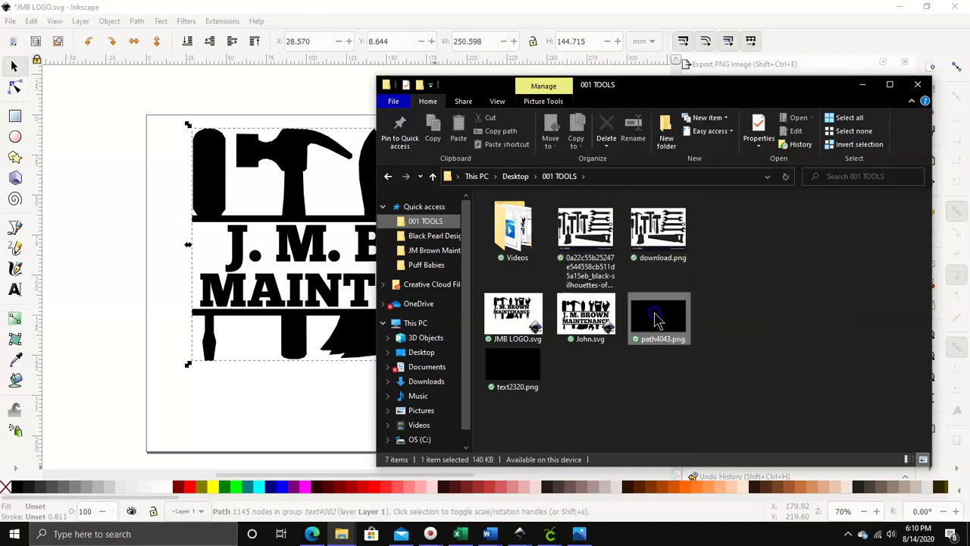
left_click(573, 313)
left_click(658, 314)
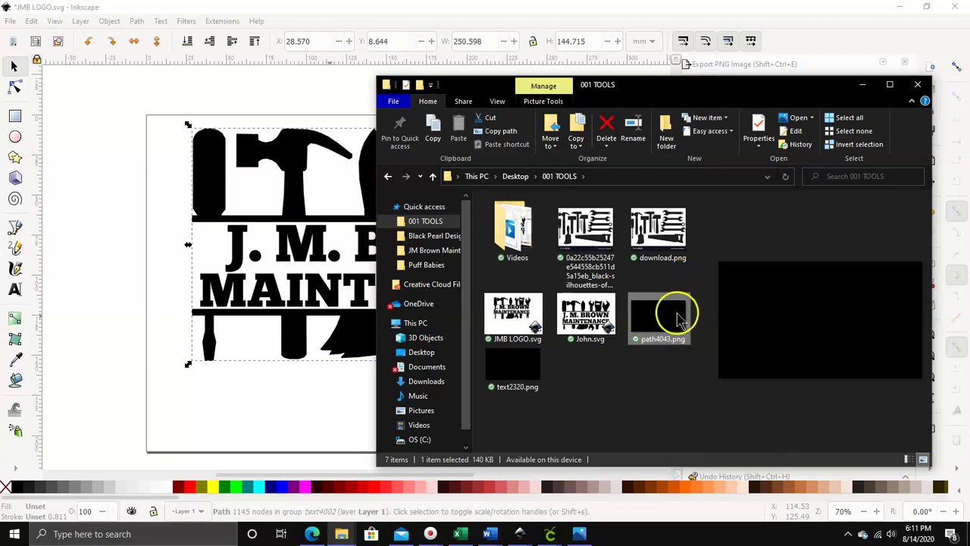
double_click(665, 326)
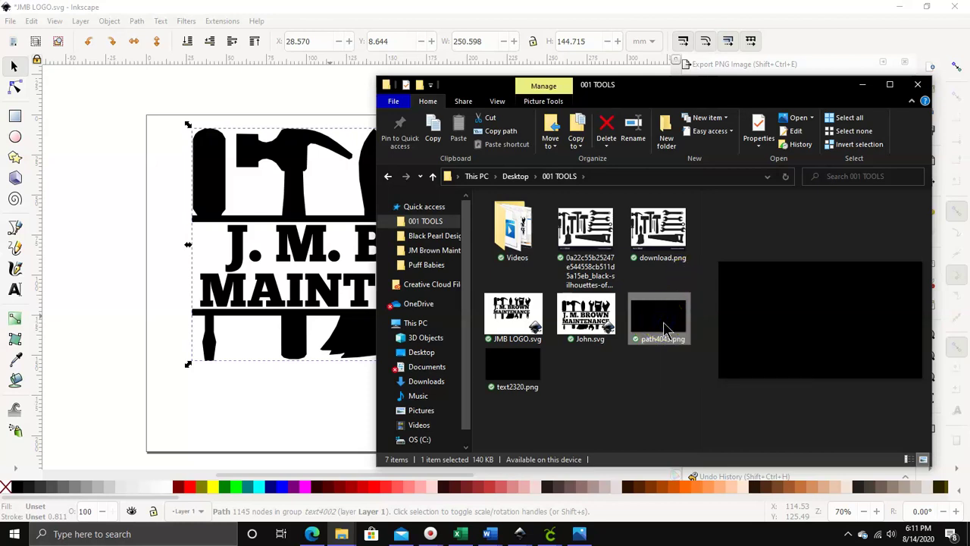